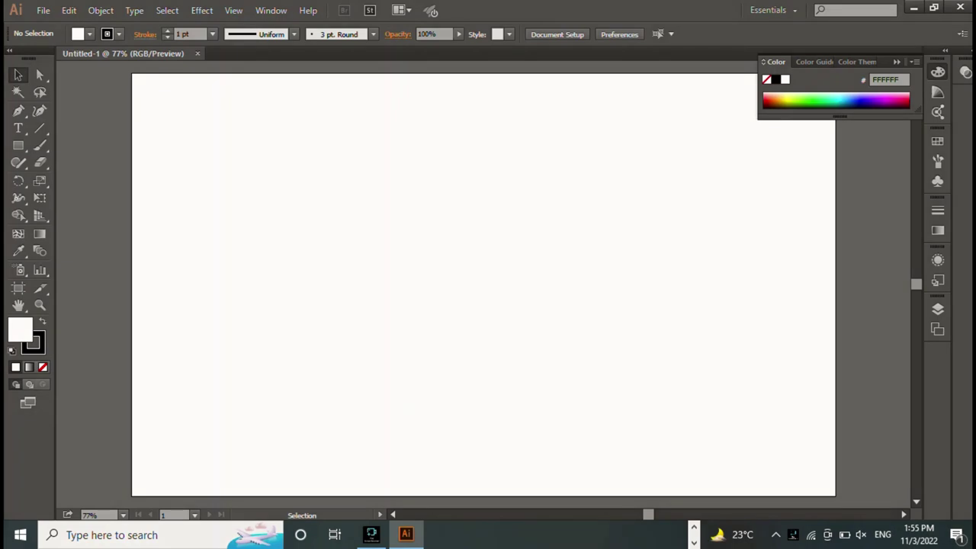
# - Draw a tall vertical line with the Pen tool and place a copy to its right
pyautogui.click(18, 110)
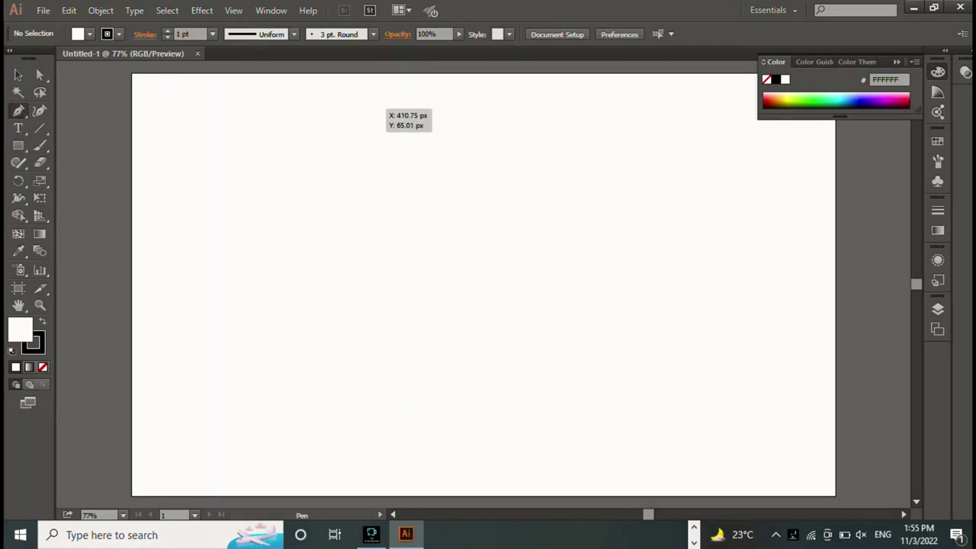
pyautogui.click(357, 108)
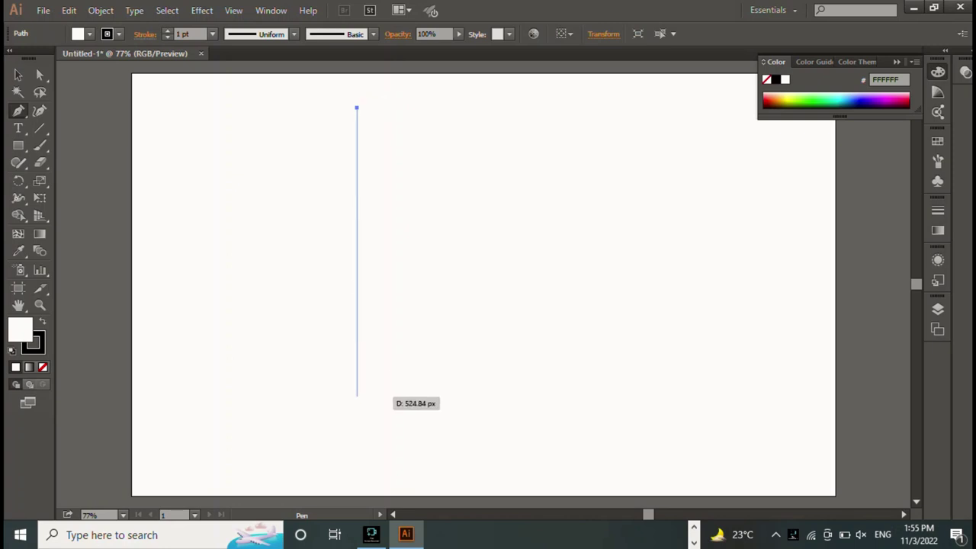
pyautogui.click(357, 396)
pyautogui.press('v')
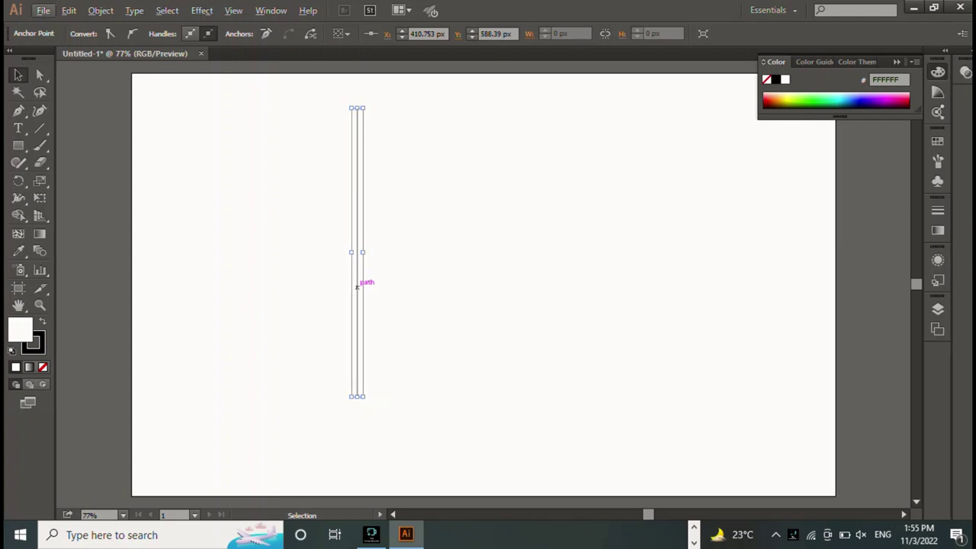
pyautogui.moveTo(357, 251); pyautogui.dragTo(389, 252)
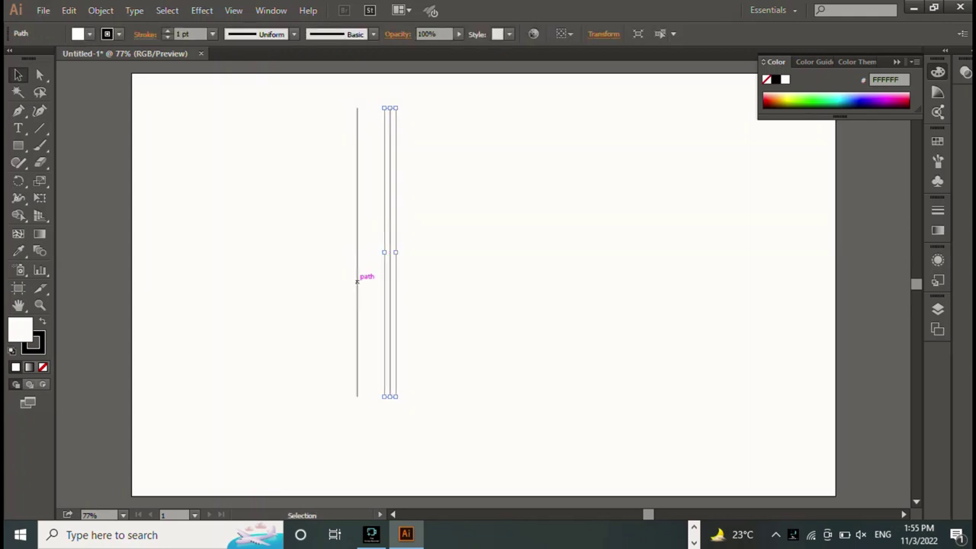
# - Group the two lines into a pair and place a copy of the pair further right
pyautogui.keyDown('shift'); pyautogui.click(357, 277); pyautogui.keyUp('shift')
pyautogui.rightClick(425, 51)
pyautogui.click(462, 116)
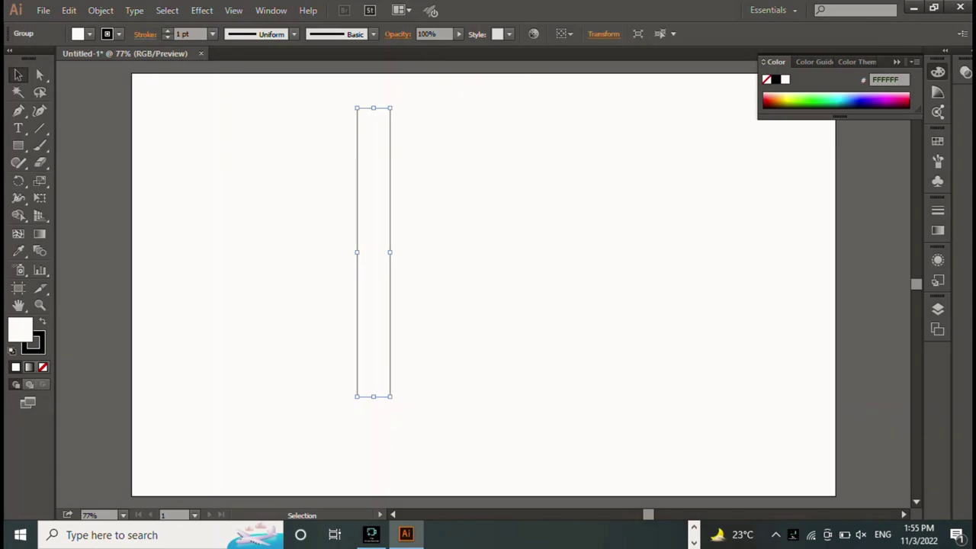
pyautogui.moveTo(364, 221); pyautogui.dragTo(441, 228)
pyautogui.click(286, 229)
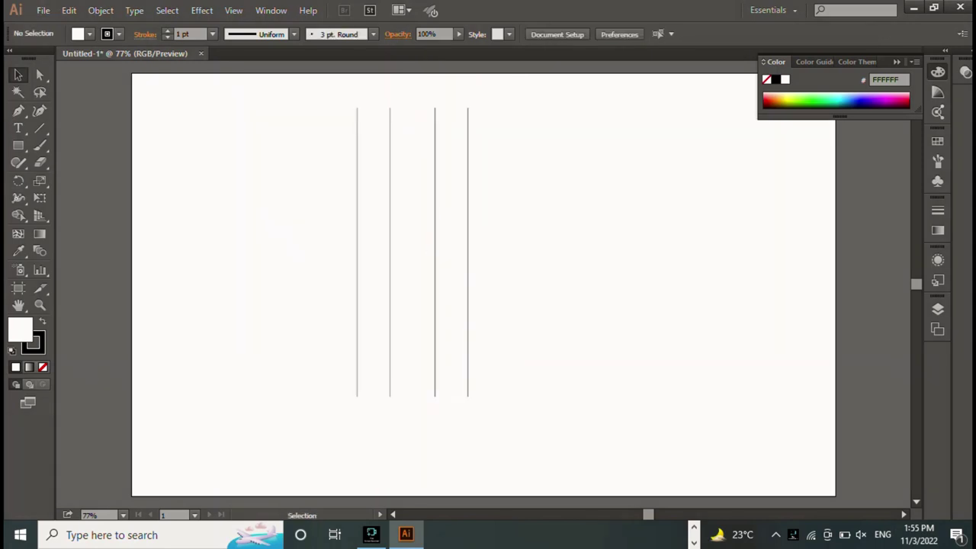
# - Copy the right line pair, rotate it horizontal, and move it across the top of the grid
pyautogui.click(435, 246)
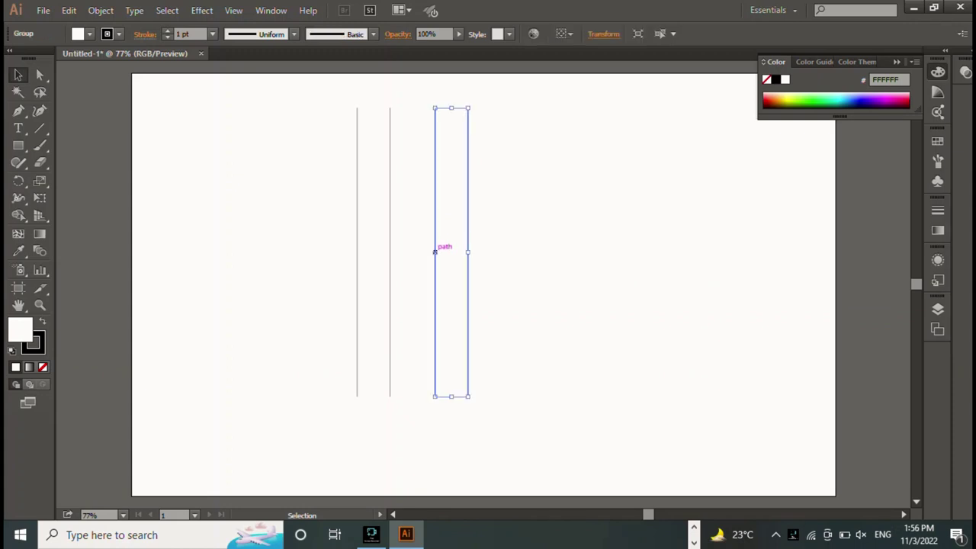
pyautogui.moveTo(435, 263); pyautogui.dragTo(567, 281)
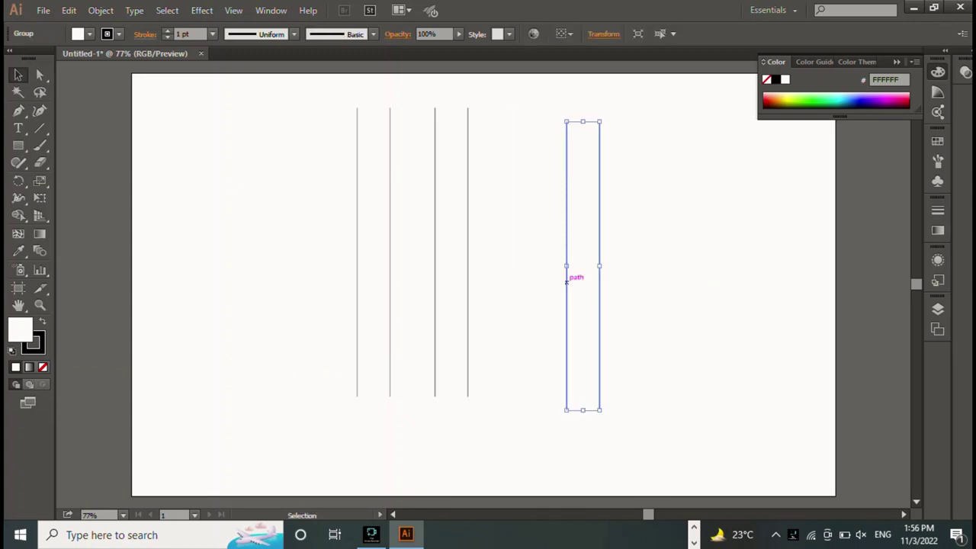
pyautogui.moveTo(603, 120); pyautogui.dragTo(726, 283)
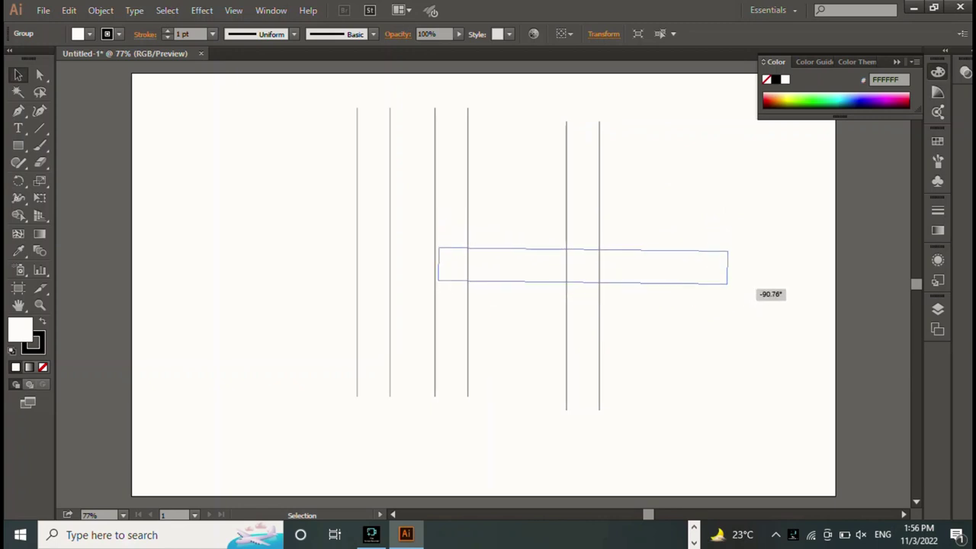
pyautogui.moveTo(727, 284); pyautogui.dragTo(728, 283)
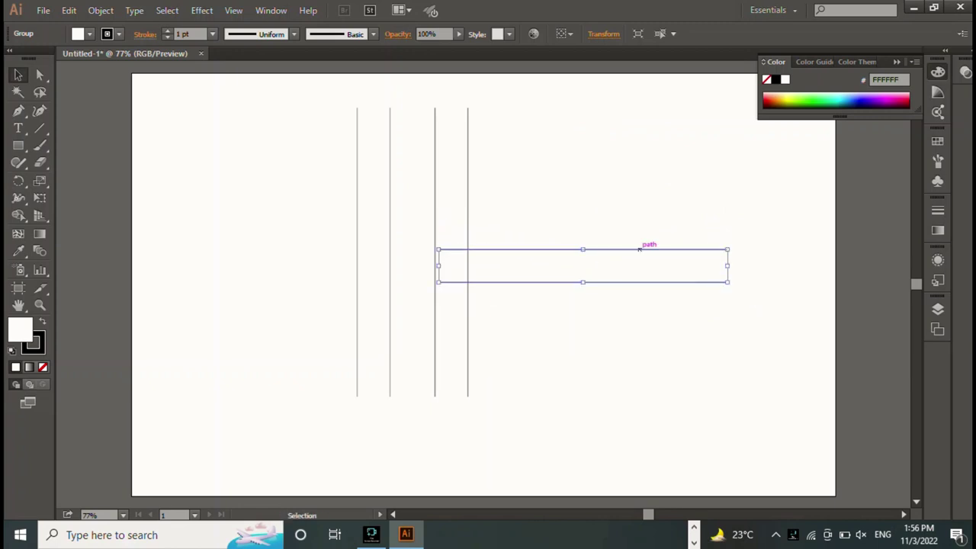
pyautogui.moveTo(645, 249)
pyautogui.mouseDown()
pyautogui.moveTo(485, 129)
pyautogui.moveTo(470, 310)
pyautogui.mouseUp()
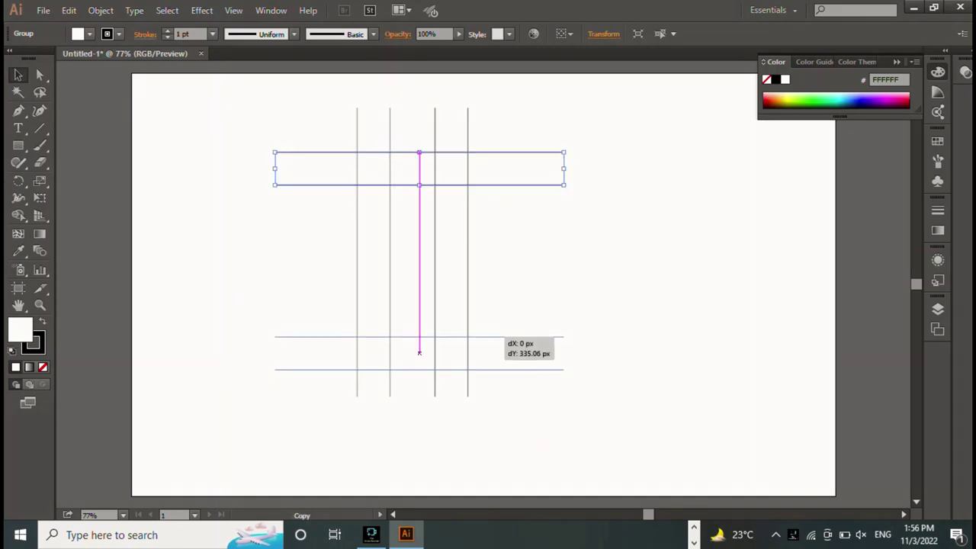
pyautogui.hotkey('ctrl', 'shift', 'a')
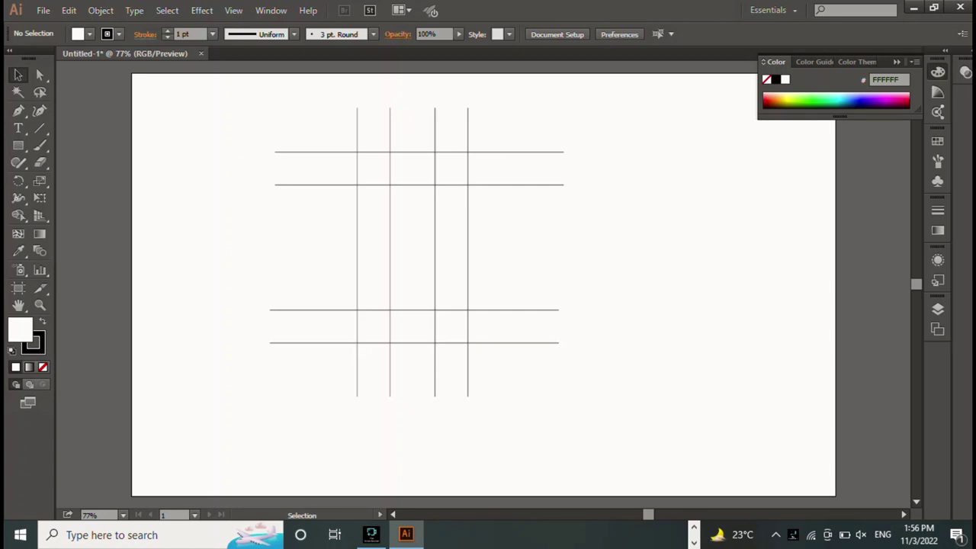
pyautogui.moveTo(18, 145); pyautogui.dragTo(77, 176)
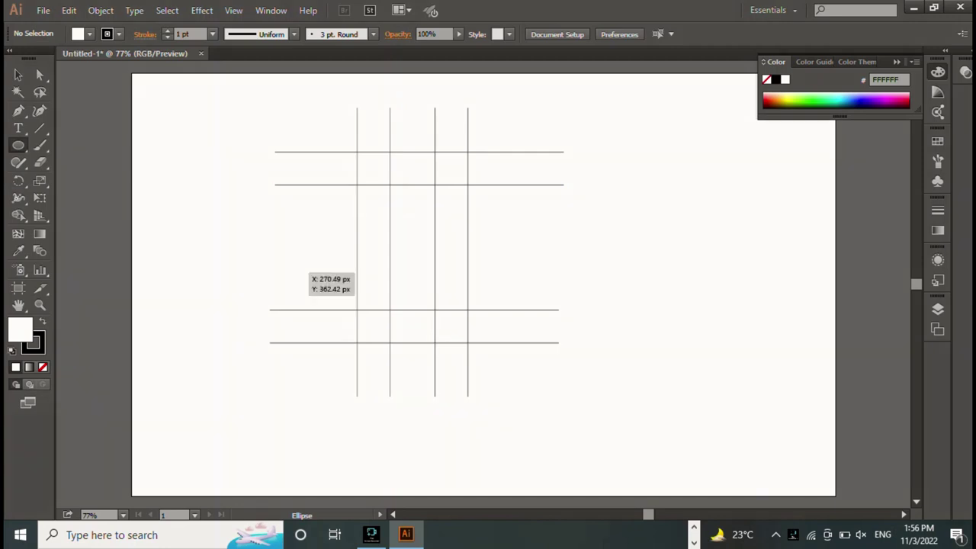
# - Draw a circle with no fill, about 184 px wide, over the lower-left grid lines
pyautogui.moveTo(332, 259); pyautogui.dragTo(417, 342)
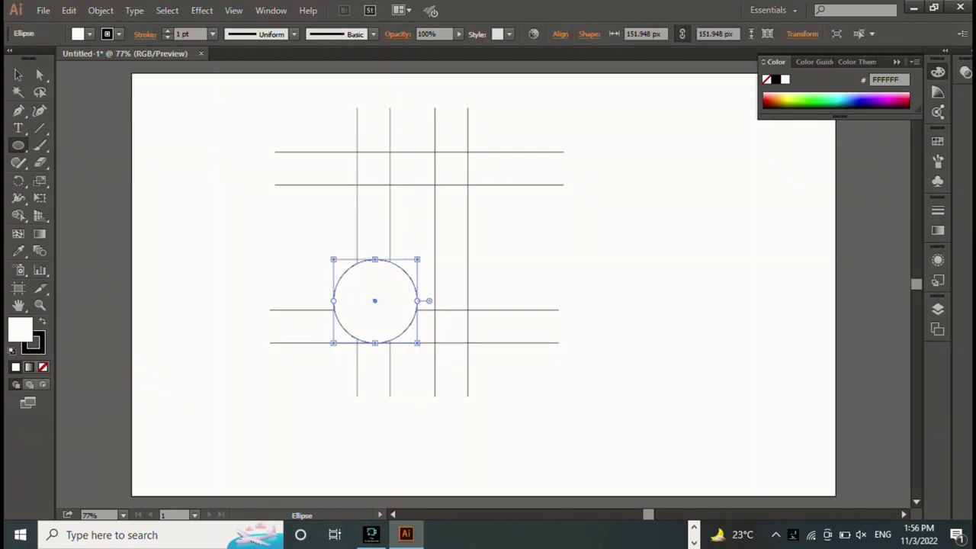
pyautogui.click(43, 367)
pyautogui.click(18, 75)
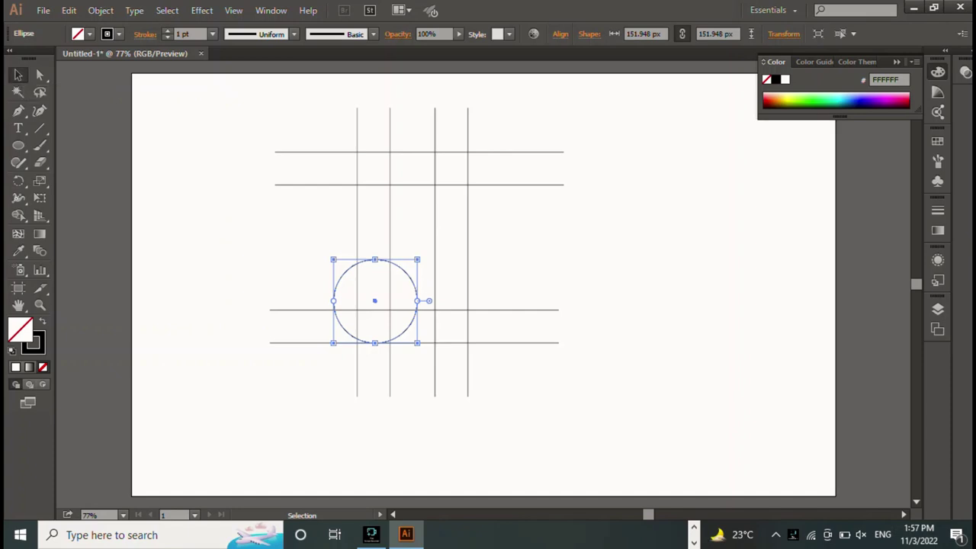
pyautogui.moveTo(332, 259); pyautogui.dragTo(315, 242)
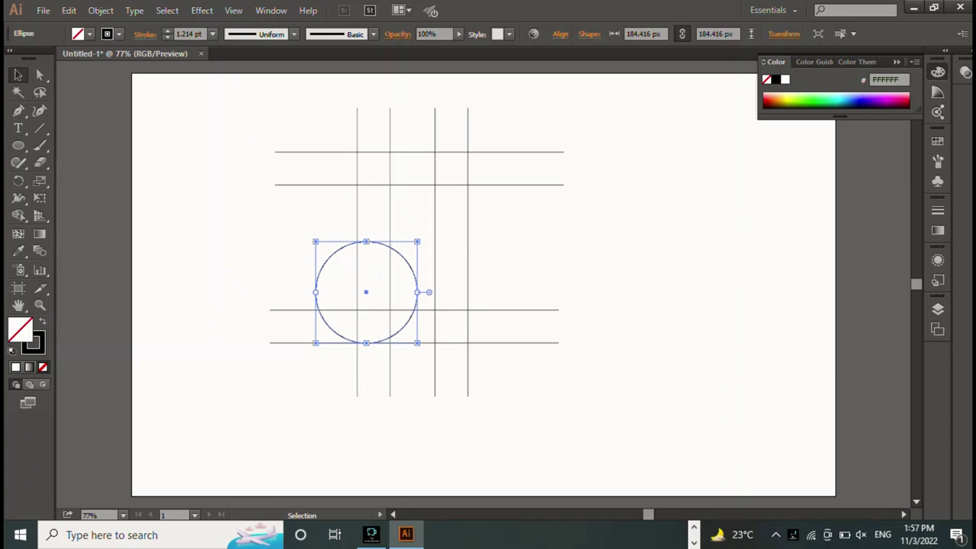
pyautogui.moveTo(417, 302); pyautogui.dragTo(433, 302)
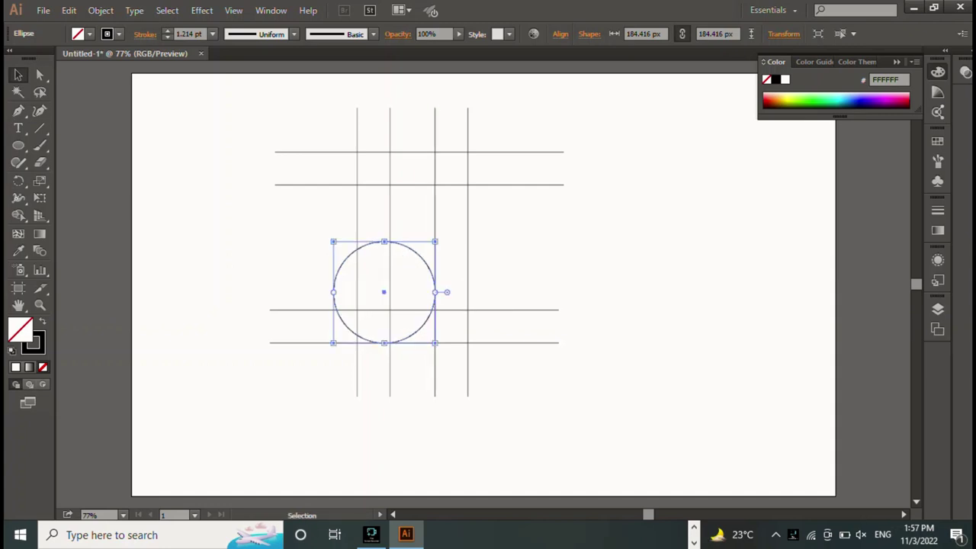
pyautogui.click(448, 299)
pyautogui.moveTo(435, 292); pyautogui.dragTo(421, 292)
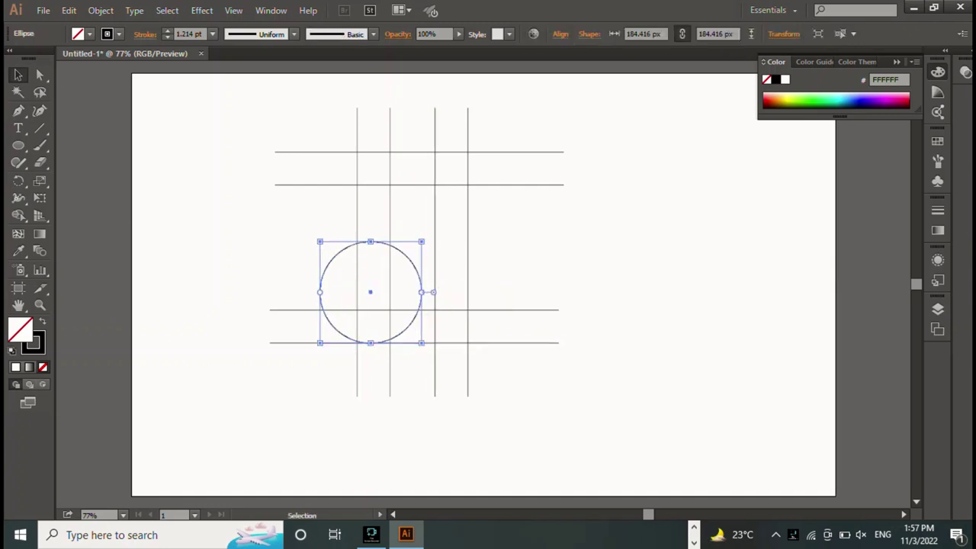
pyautogui.click(434, 301)
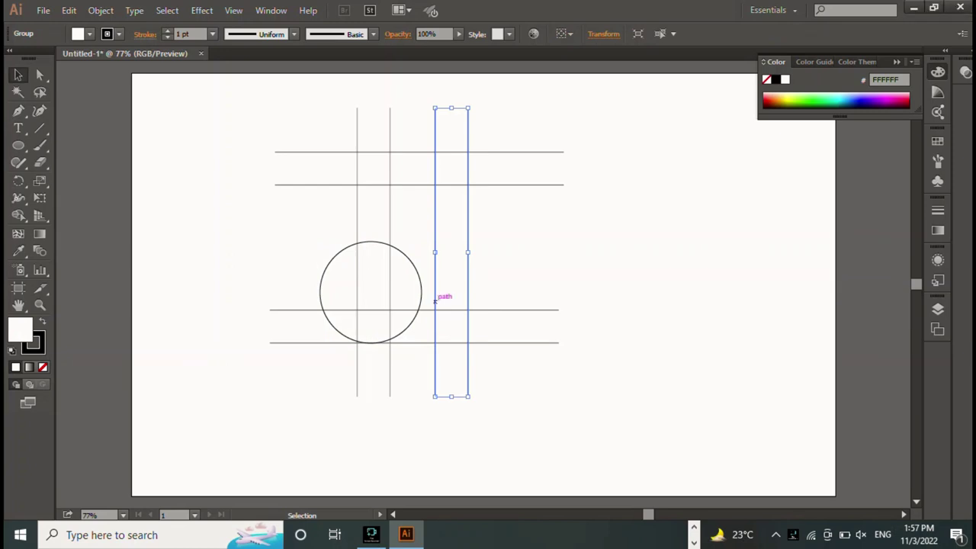
# - Shift the right vertical pair and the circle left so the first line touches the circle's edge
pyautogui.moveTo(435, 302); pyautogui.dragTo(421, 251)
pyautogui.hotkey('ctrl', 'shift', 'a')
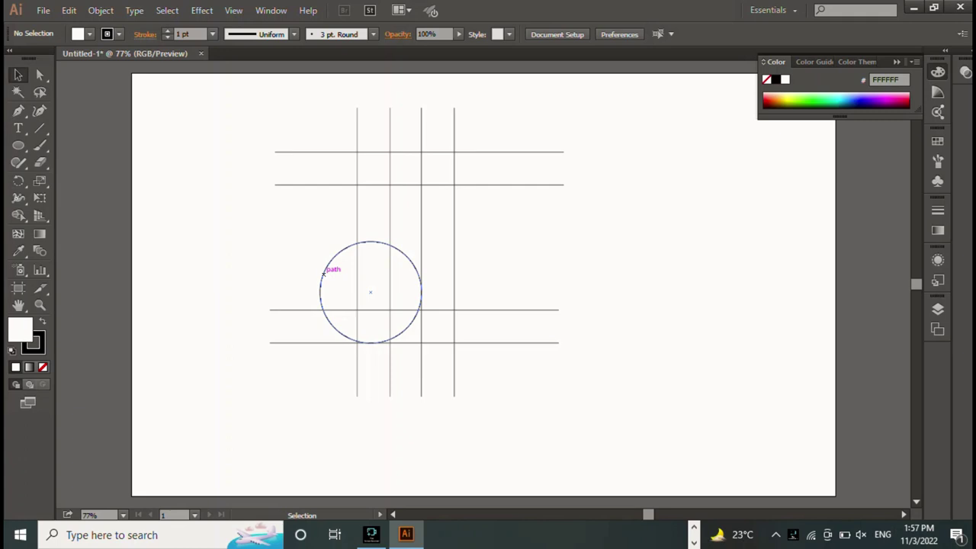
pyautogui.moveTo(323, 272); pyautogui.dragTo(316, 272)
pyautogui.click(421, 272)
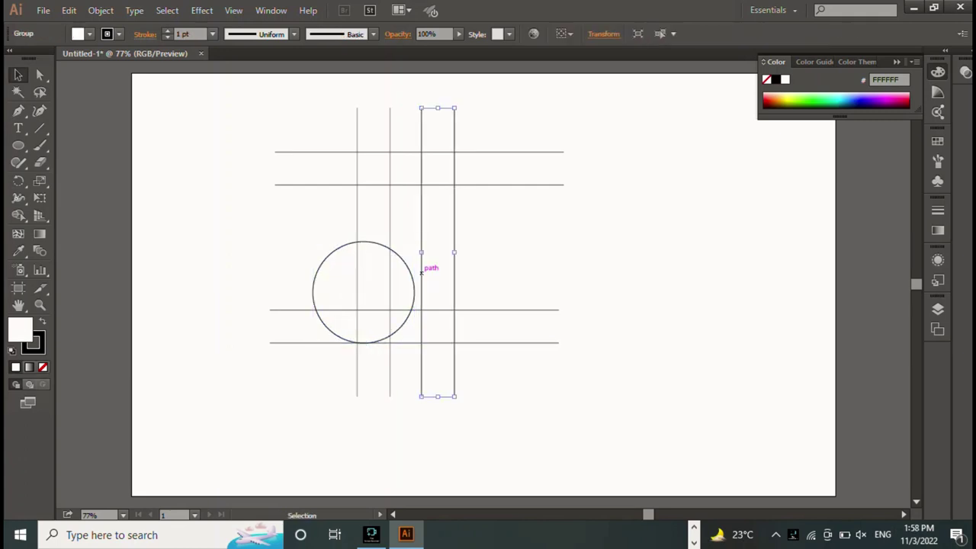
pyautogui.moveTo(421, 272); pyautogui.dragTo(414, 272)
pyautogui.hotkey('ctrl', 'shift', 'a')
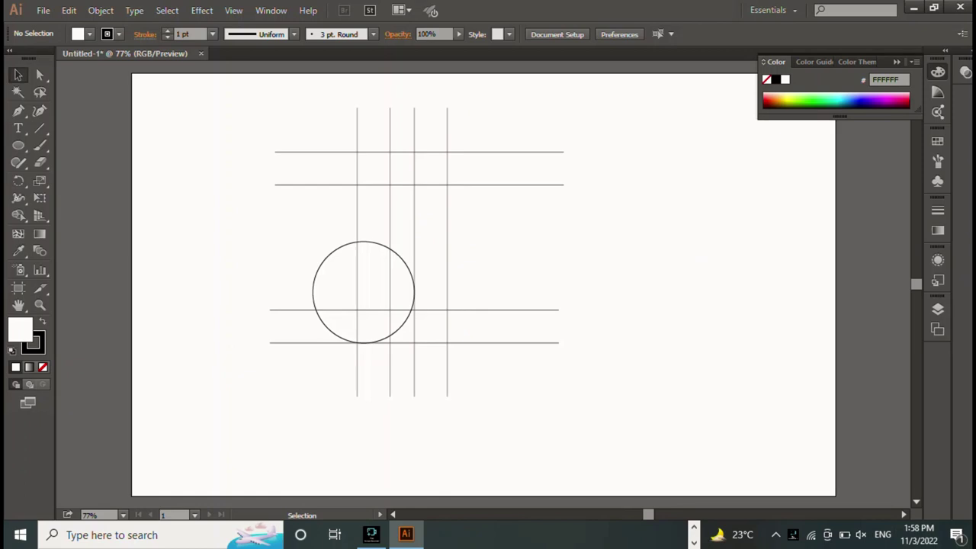
# - Draw a smaller circle about 108 px wide inside the large circle
pyautogui.click(18, 145)
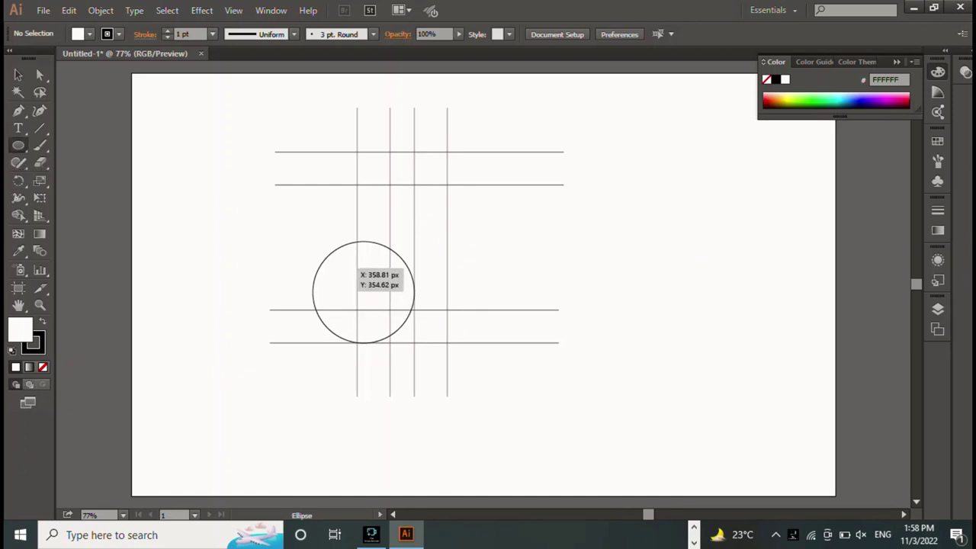
pyautogui.moveTo(355, 268); pyautogui.dragTo(390, 329)
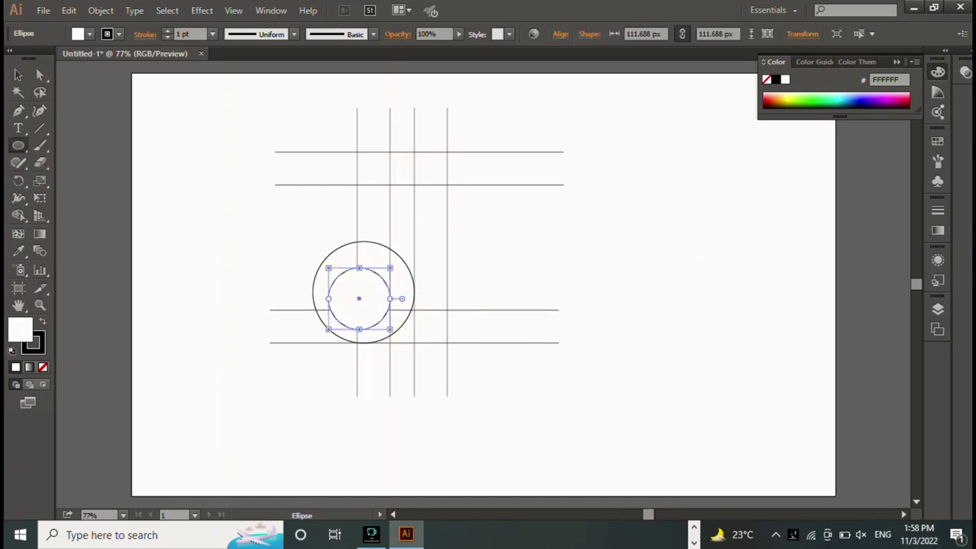
pyautogui.moveTo(358, 298); pyautogui.dragTo(358, 292)
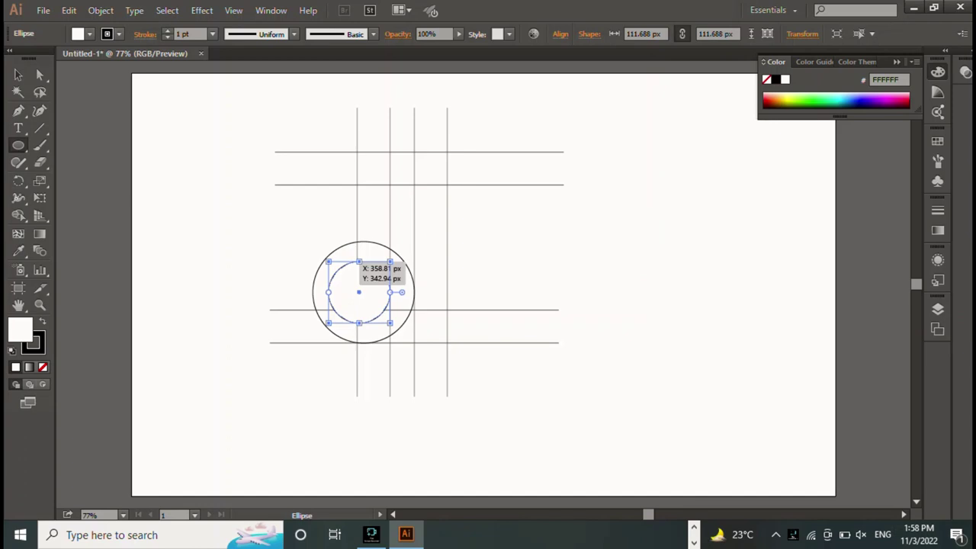
pyautogui.moveTo(358, 262); pyautogui.dragTo(357, 267)
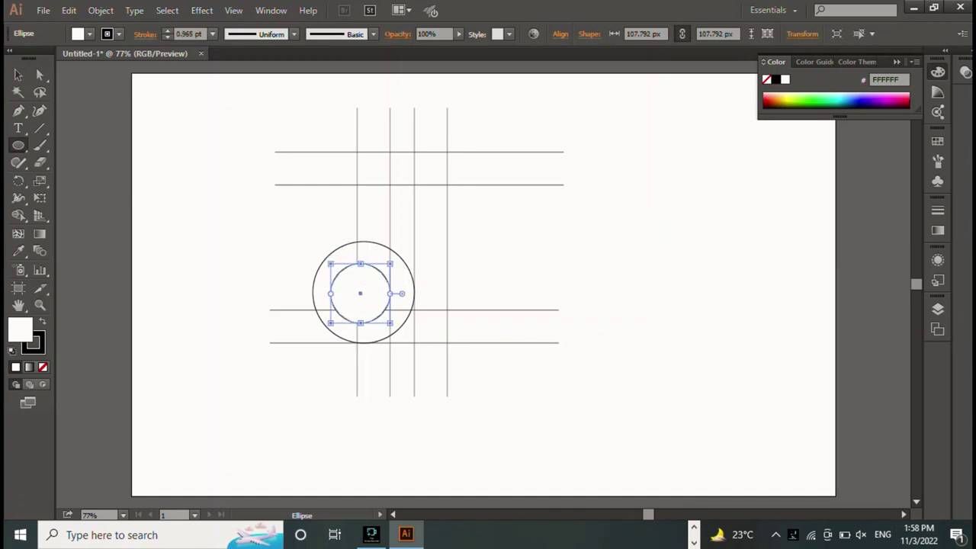
pyautogui.press('Up')
pyautogui.press('Up')
pyautogui.press('Up')
pyautogui.press('Right')
pyautogui.press('Right')
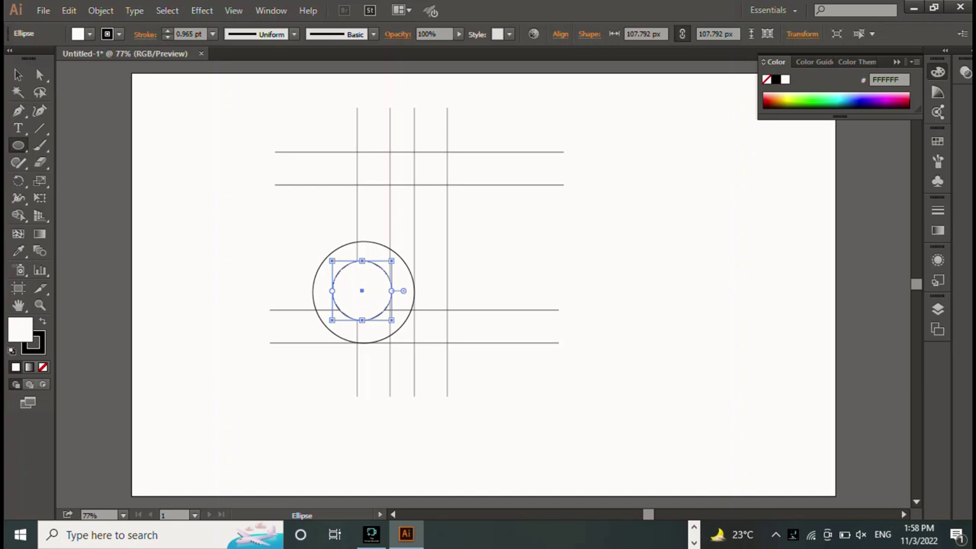
pyautogui.press('Right')
pyautogui.press('Right')
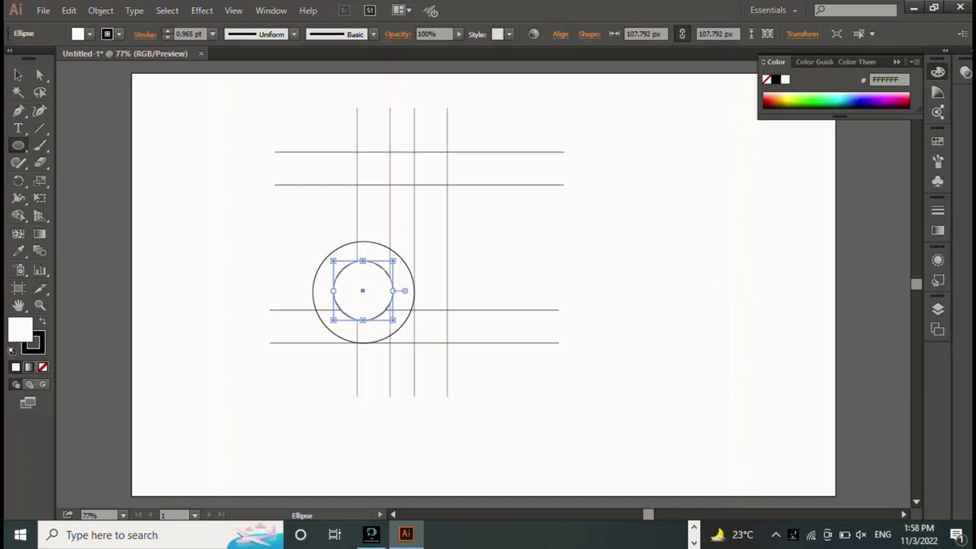
# - Set the inner circle's fill to None and centre it in the outer circle
pyautogui.click(18, 75)
pyautogui.hotkey('ctrl', 'shift', 'a')
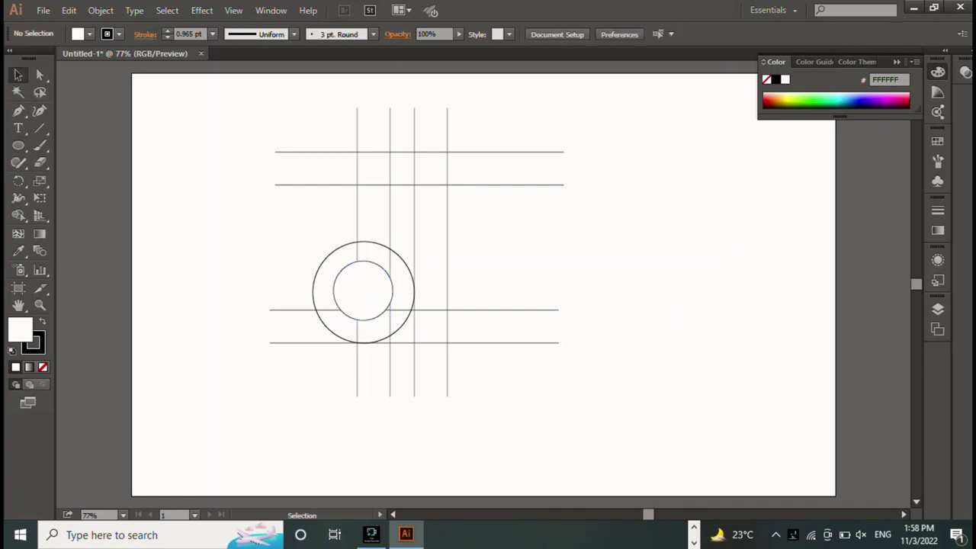
pyautogui.click(356, 319)
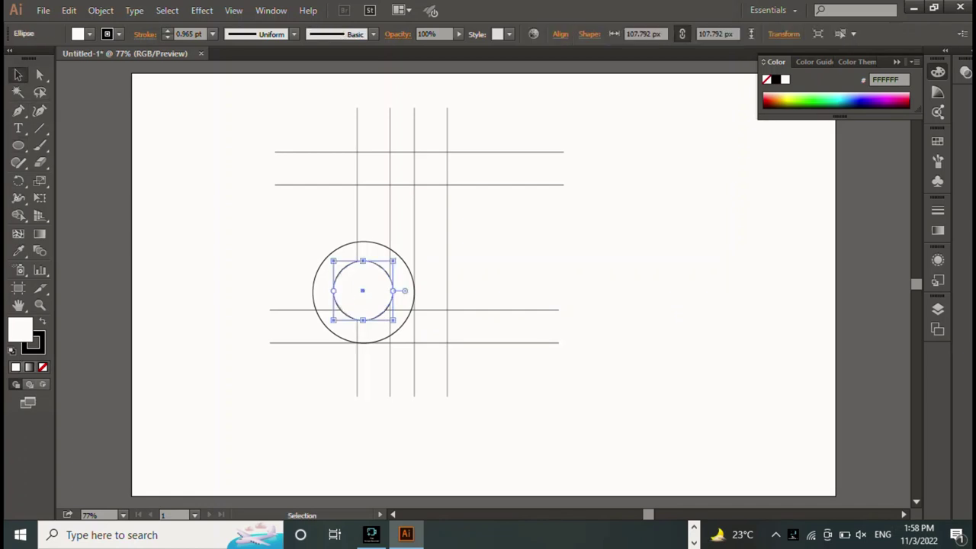
pyautogui.click(43, 367)
pyautogui.hotkey('ctrl', 'shift', 'a')
pyautogui.click(358, 320)
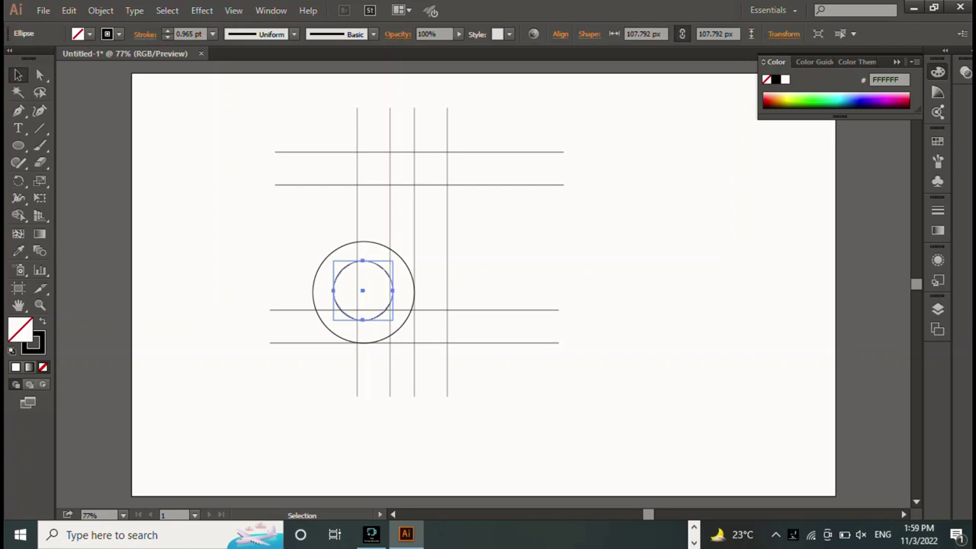
pyautogui.moveTo(363, 290)
pyautogui.mouseDown()
pyautogui.moveTo(391, 301)
pyautogui.moveTo(362, 289)
pyautogui.mouseUp()
pyautogui.click(391, 301)
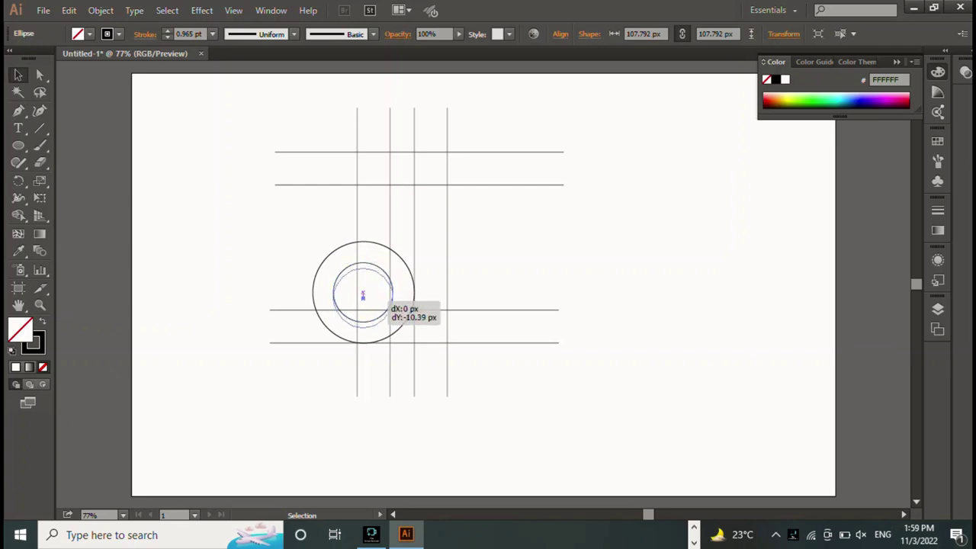
pyautogui.hotkey('ctrl', 'shift', 'a')
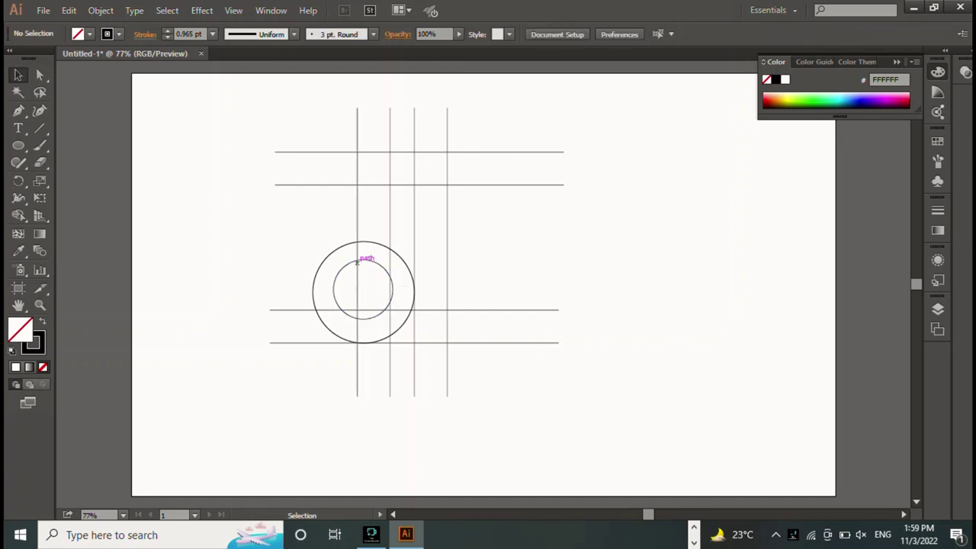
pyautogui.click(363, 261)
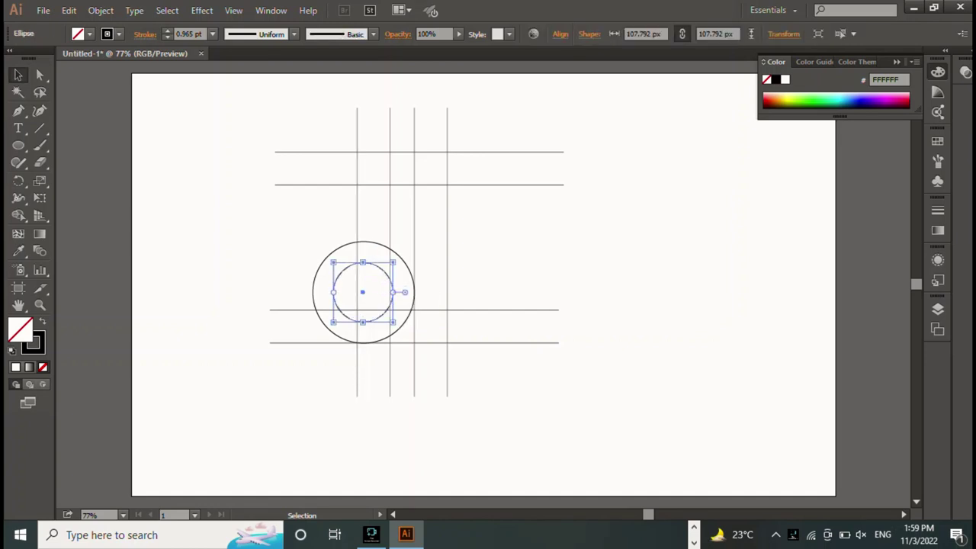
pyautogui.hotkey('ctrl', 'shift', 'a')
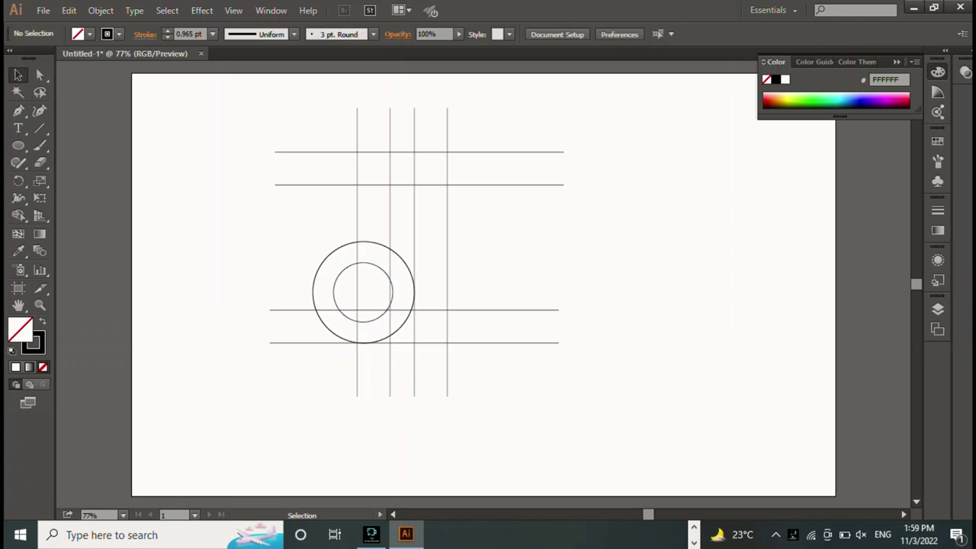
# - Duplicate both concentric circles up and to the right, against the upper horizontal lines
pyautogui.moveTo(283, 252); pyautogui.dragTo(373, 283)
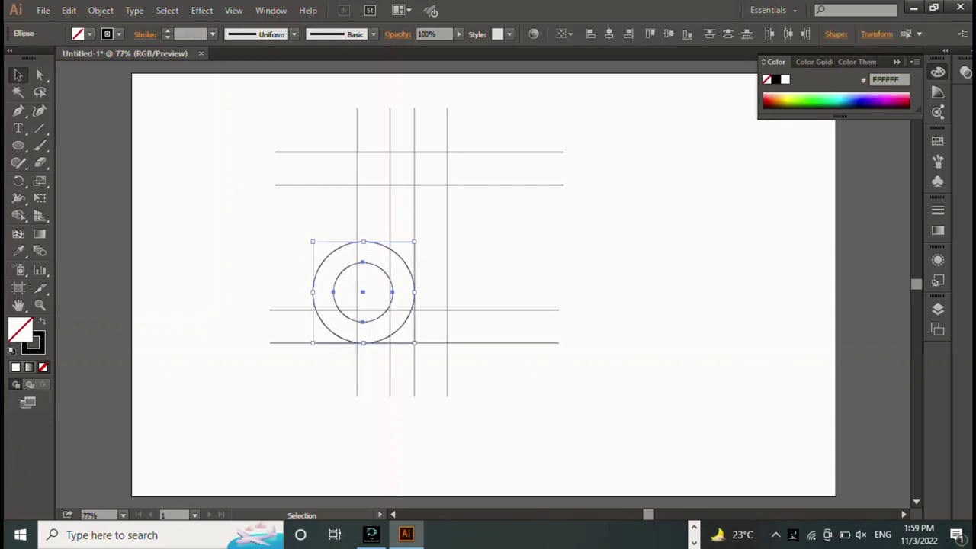
pyautogui.keyDown('shift'); pyautogui.click(340, 274); pyautogui.keyUp('shift')
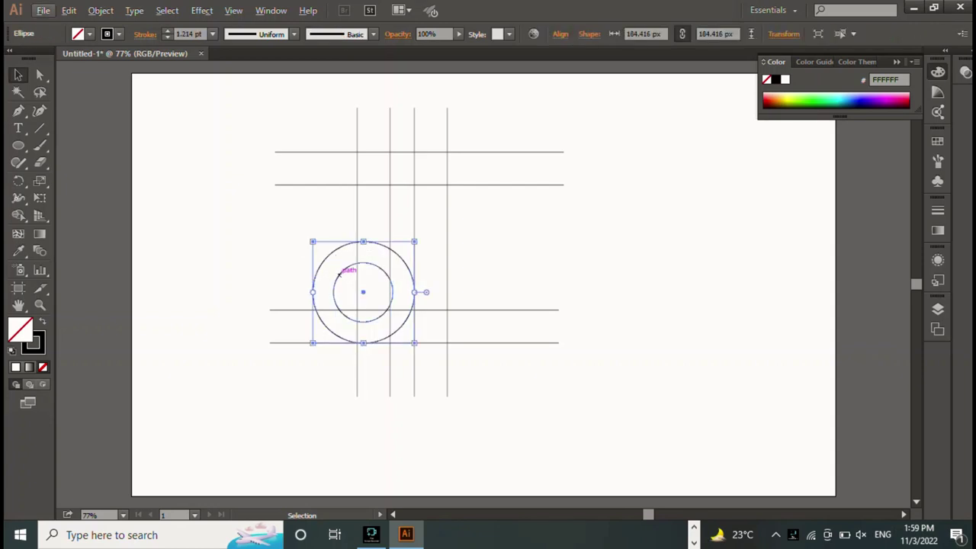
pyautogui.moveTo(290, 240)
pyautogui.mouseDown()
pyautogui.moveTo(340, 274)
pyautogui.moveTo(526, 209)
pyautogui.moveTo(451, 204)
pyautogui.moveTo(467, 223)
pyautogui.mouseUp()
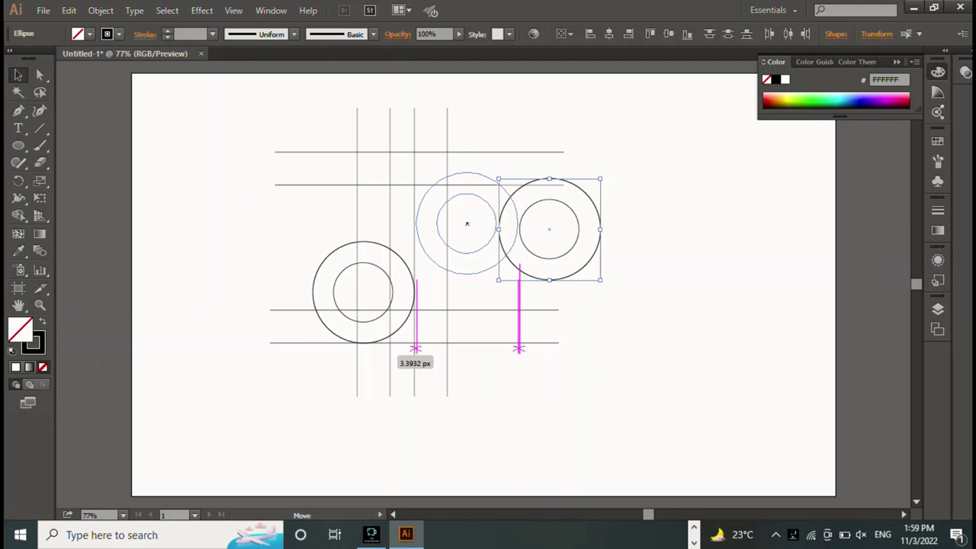
pyautogui.moveTo(467, 224); pyautogui.dragTo(390, 223)
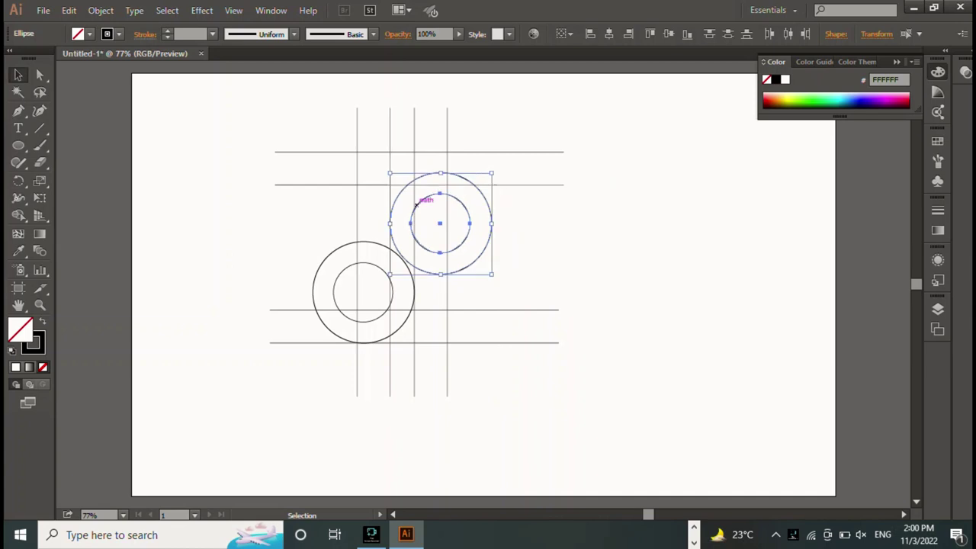
pyautogui.hotkey('ctrl', 'shift', 'a')
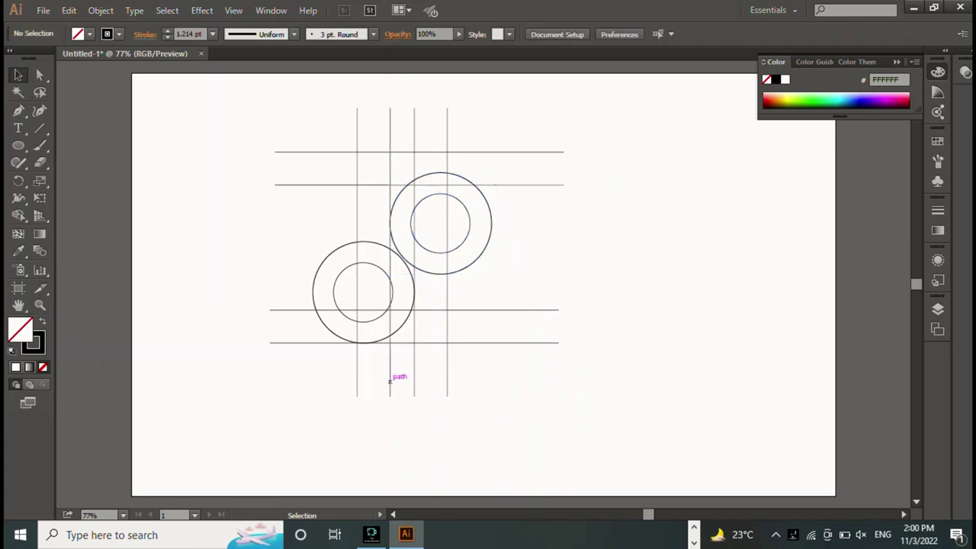
# - Lengthen both vertical line pairs downward and move the lower circles and lines down 132 px
pyautogui.click(391, 375)
pyautogui.moveTo(374, 396); pyautogui.dragTo(374, 459)
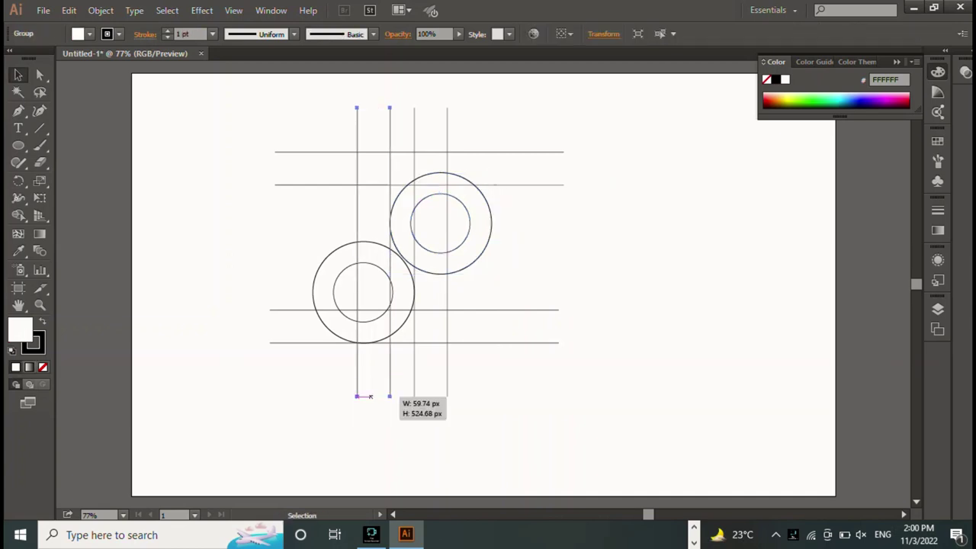
pyautogui.click(447, 392)
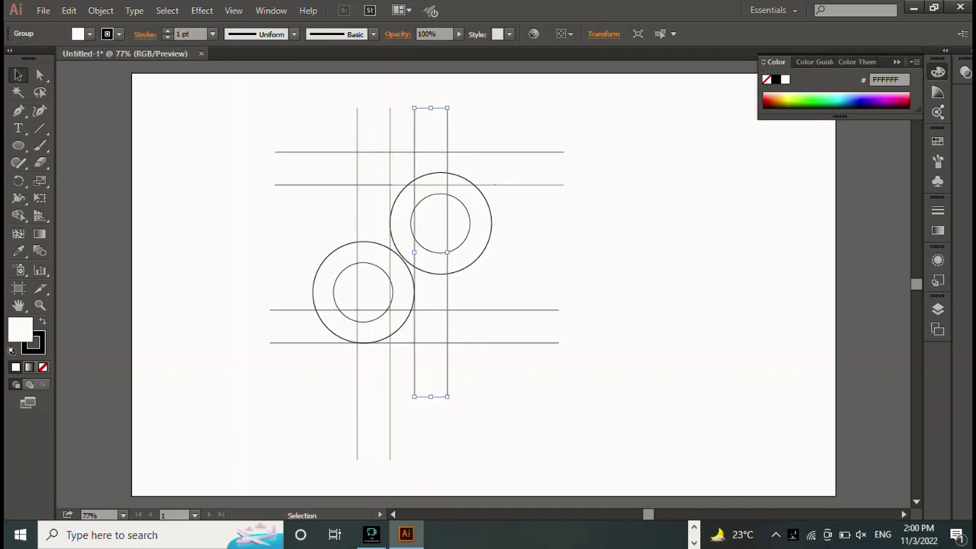
pyautogui.moveTo(447, 397); pyautogui.dragTo(447, 459)
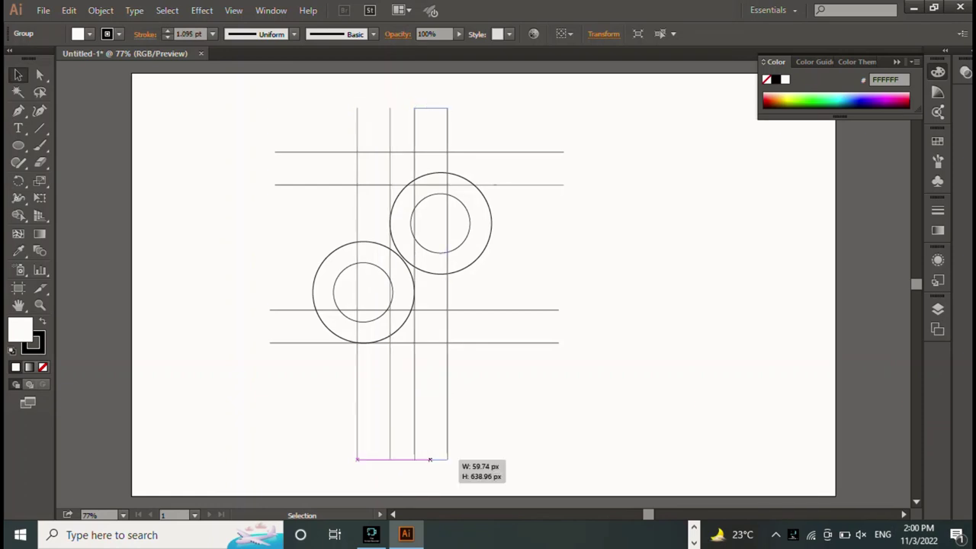
pyautogui.moveTo(260, 242); pyautogui.dragTo(312, 291)
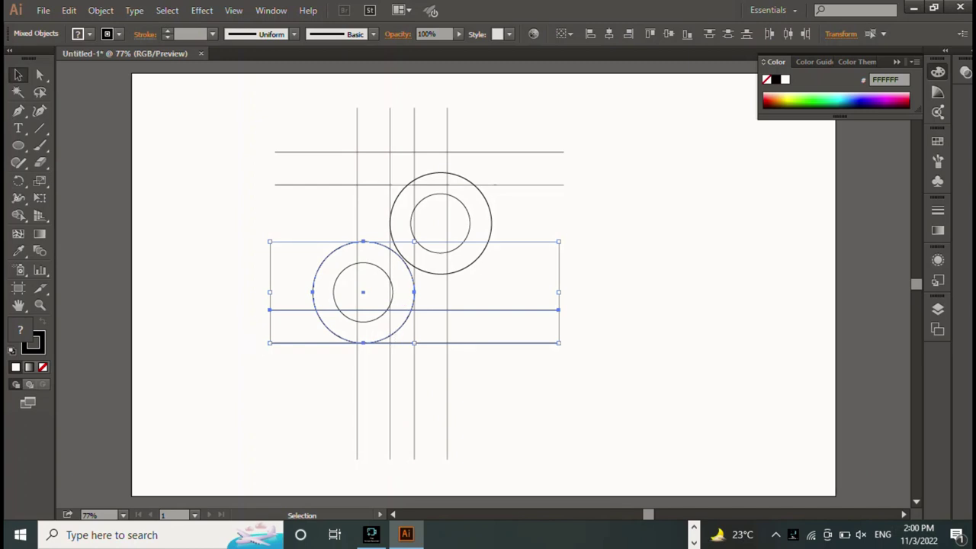
pyautogui.moveTo(363, 292)
pyautogui.mouseDown()
pyautogui.moveTo(359, 356)
pyautogui.moveTo(363, 292)
pyautogui.mouseUp()
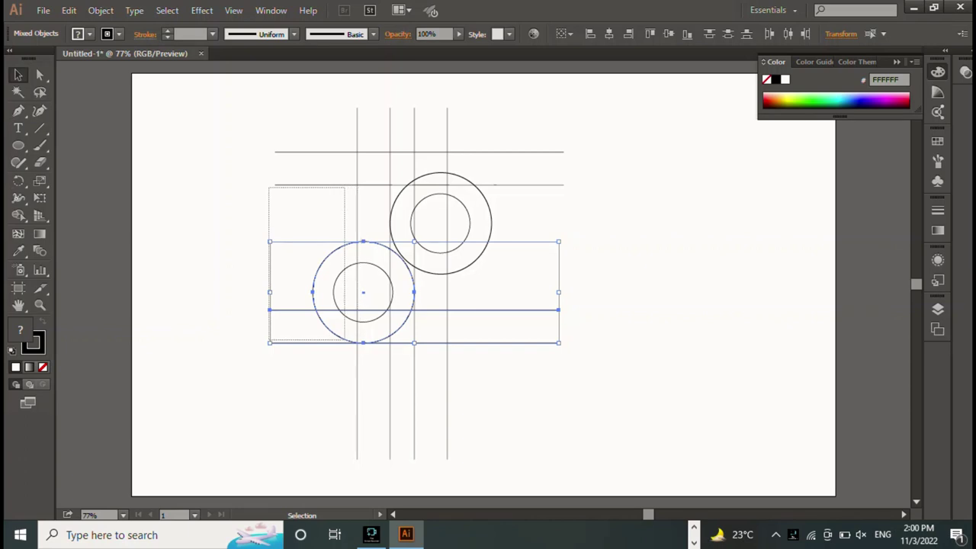
pyautogui.moveTo(414, 308); pyautogui.dragTo(414, 363)
# - Move the upper circle pair down until it touches the top horizontal line
pyautogui.hotkey('ctrl', 'shift', 'a')
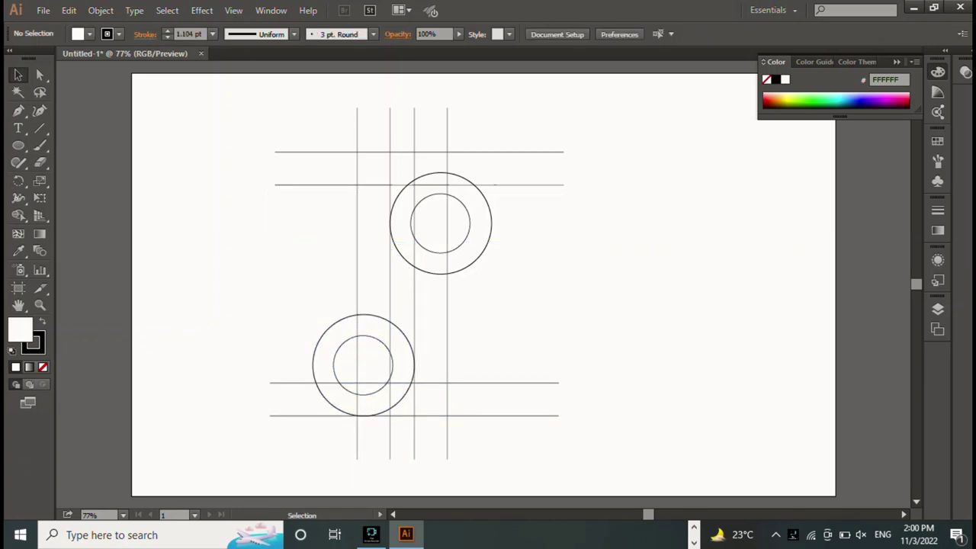
pyautogui.click(490, 223)
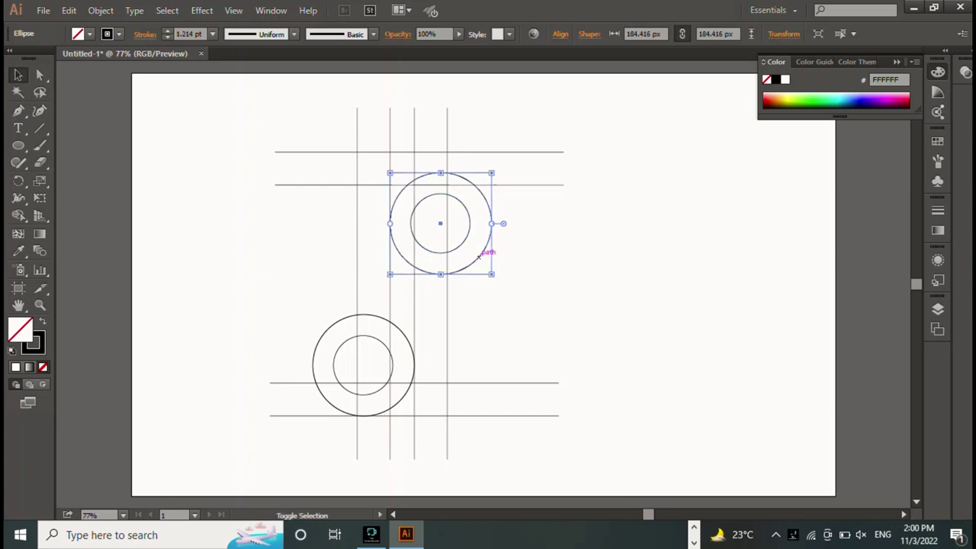
pyautogui.keyDown('shift'); pyautogui.click(465, 243); pyautogui.keyUp('shift')
pyautogui.moveTo(465, 242); pyautogui.dragTo(465, 254)
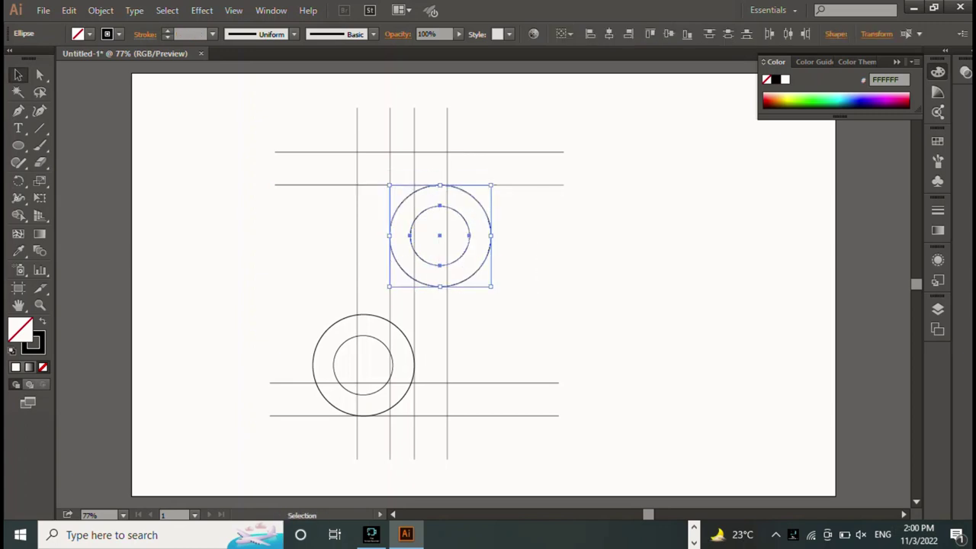
pyautogui.hotkey('ctrl', 'shift', 'a')
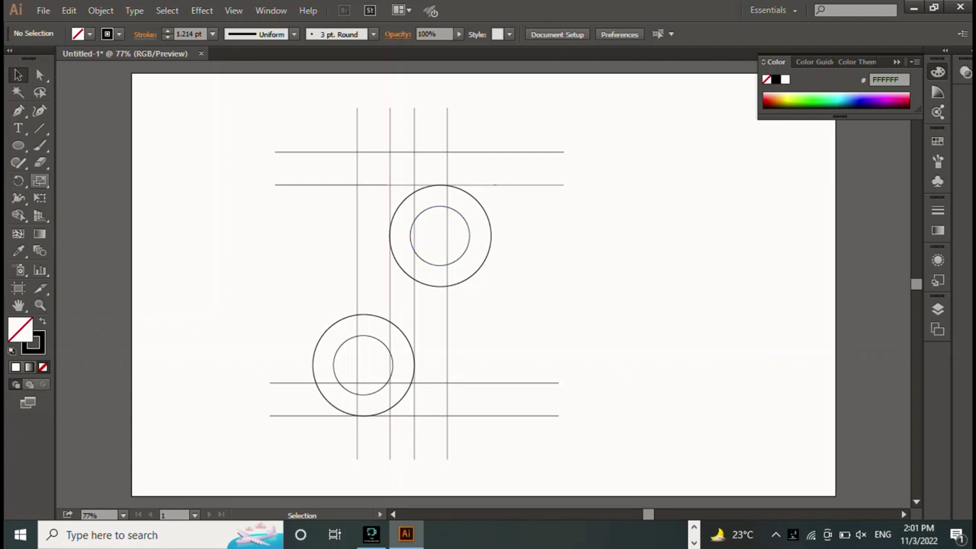
# - Draw a 95 px circle left of the upper circles and place a copy right of the lower pair
pyautogui.press('l')
pyautogui.moveTo(316, 190)
pyautogui.mouseDown()
pyautogui.moveTo(372, 243)
pyautogui.moveTo(356, 248)
pyautogui.moveTo(356, 236)
pyautogui.mouseUp()
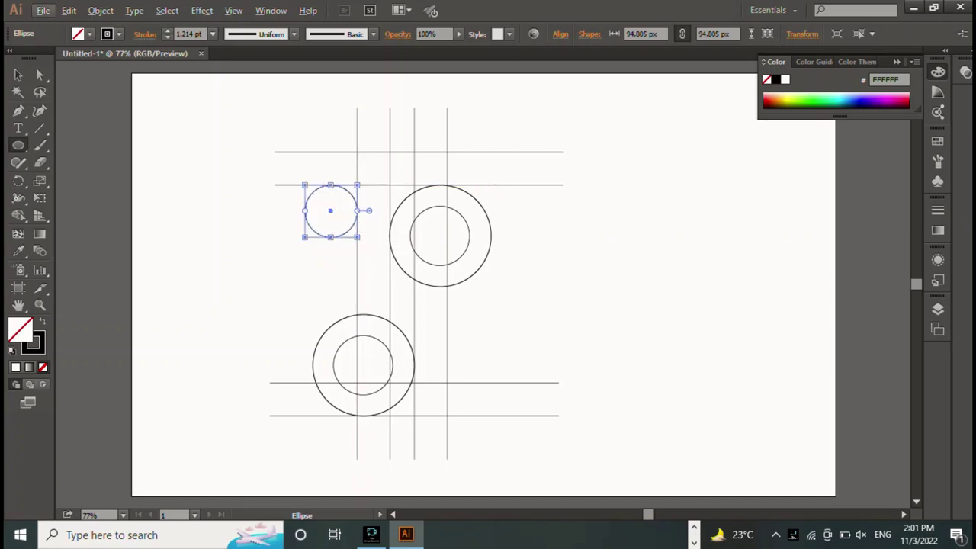
pyautogui.press('v')
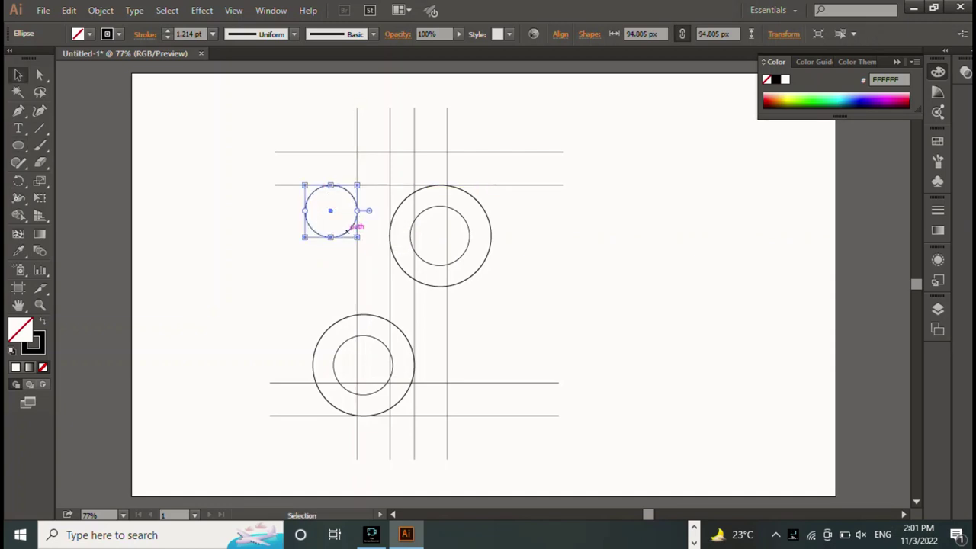
pyautogui.moveTo(330, 186); pyautogui.dragTo(473, 331)
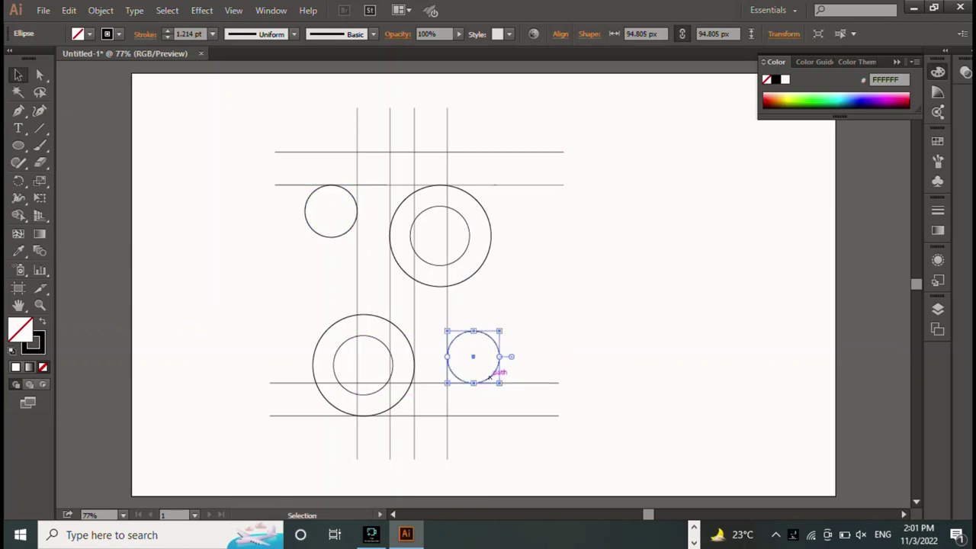
pyautogui.hotkey('ctrl', 'shift', 'a')
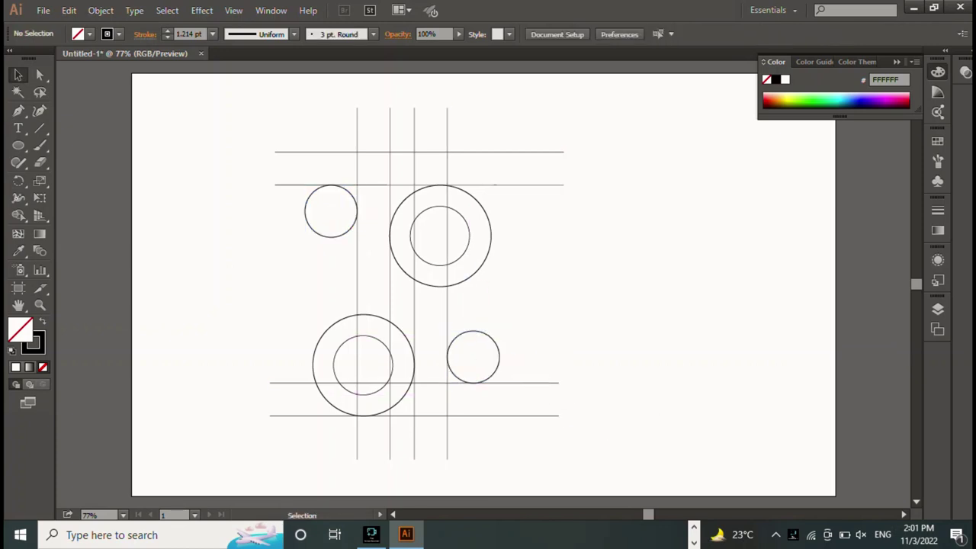
pyautogui.moveTo(209, 112); pyautogui.dragTo(568, 461)
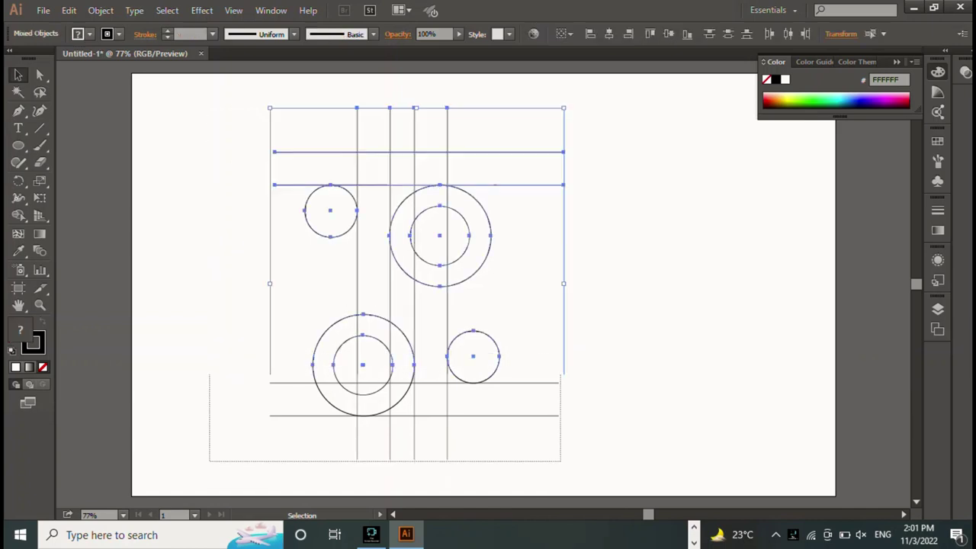
pyautogui.hotkey('ctrl', 'shift', 'a')
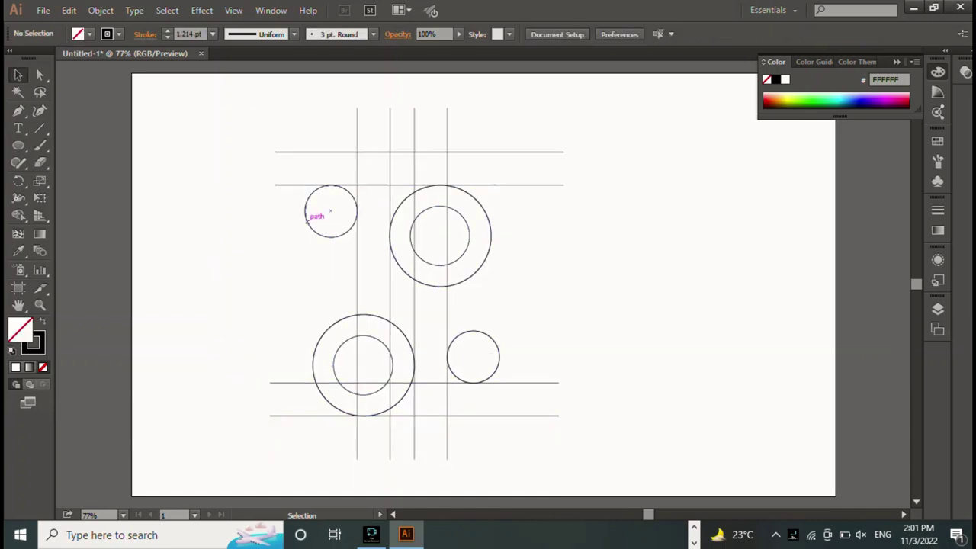
pyautogui.moveTo(305, 214); pyautogui.dragTo(288, 227)
pyautogui.press('Delete')
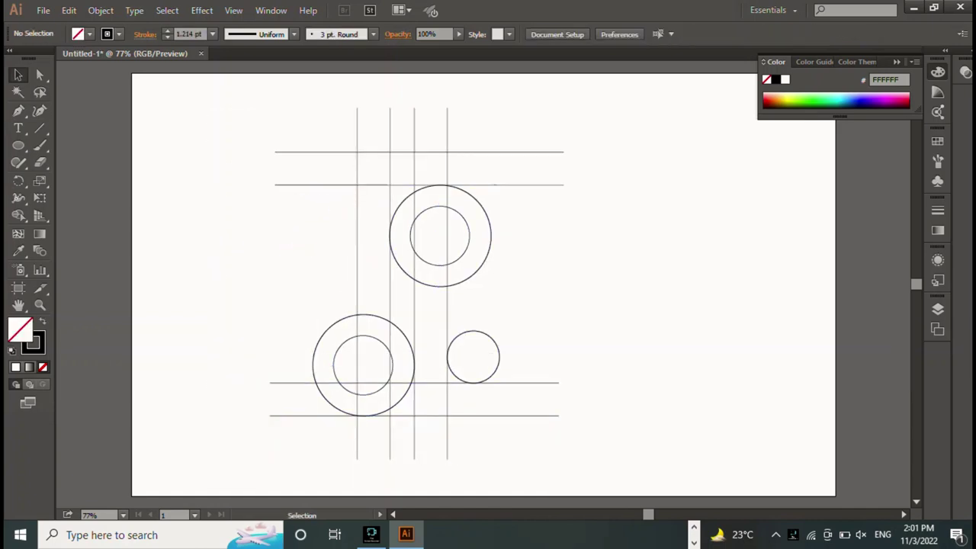
pyautogui.hotkey('ctrl', 'z')
pyautogui.hotkey('ctrl', 'z')
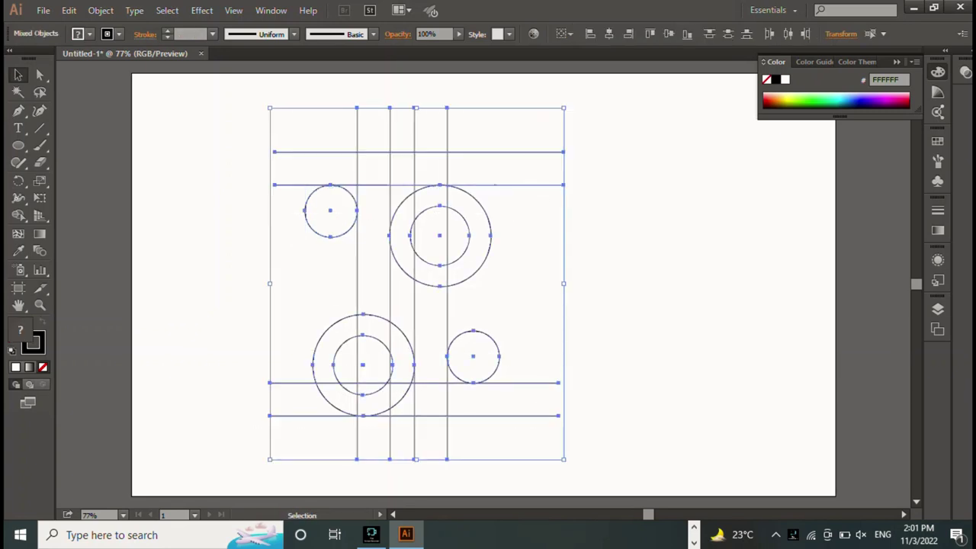
# - Use Shape Builder to merge the upper crescent, stem gap and lower crescent into the P
pyautogui.click(18, 110)
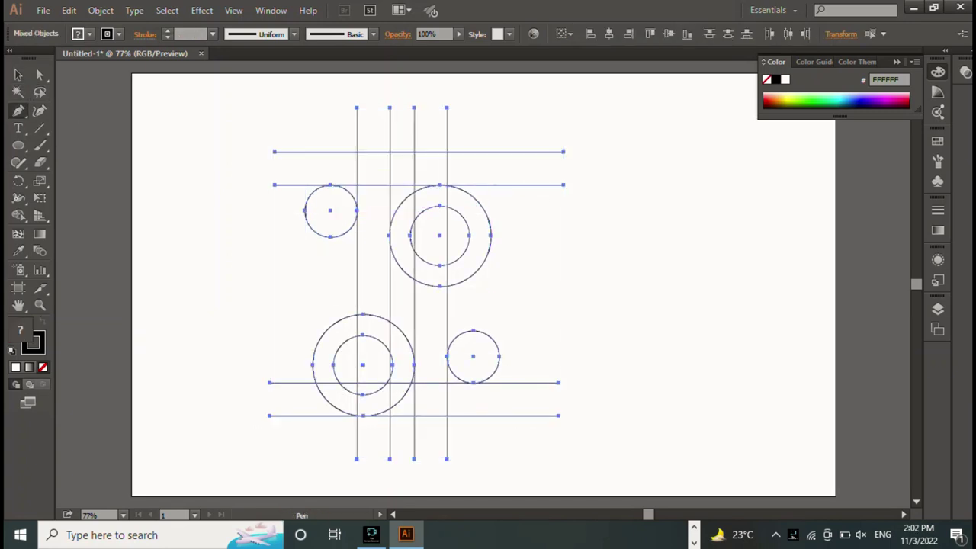
pyautogui.click(18, 216)
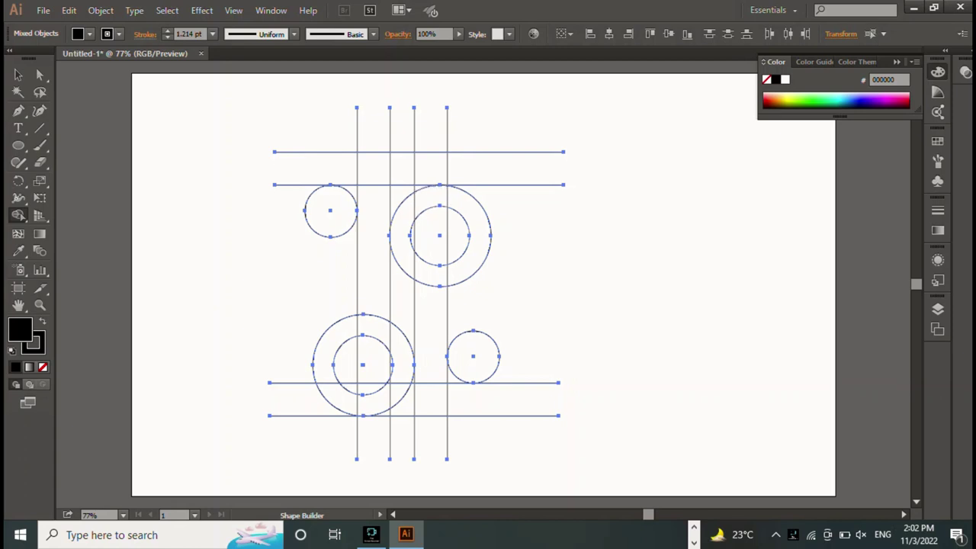
pyautogui.click(480, 229)
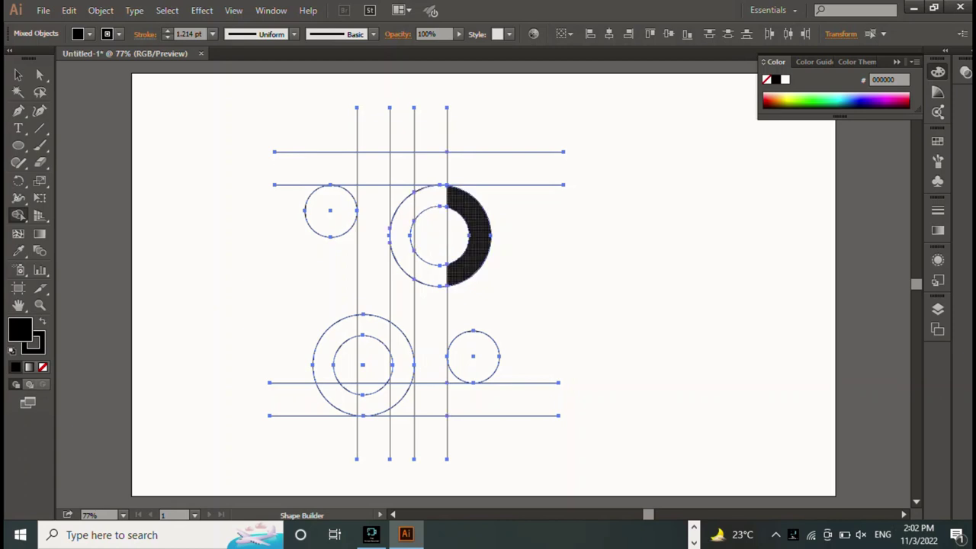
pyautogui.moveTo(469, 236)
pyautogui.mouseDown()
pyautogui.moveTo(431, 202)
pyautogui.moveTo(400, 228)
pyautogui.moveTo(402, 343)
pyautogui.mouseUp()
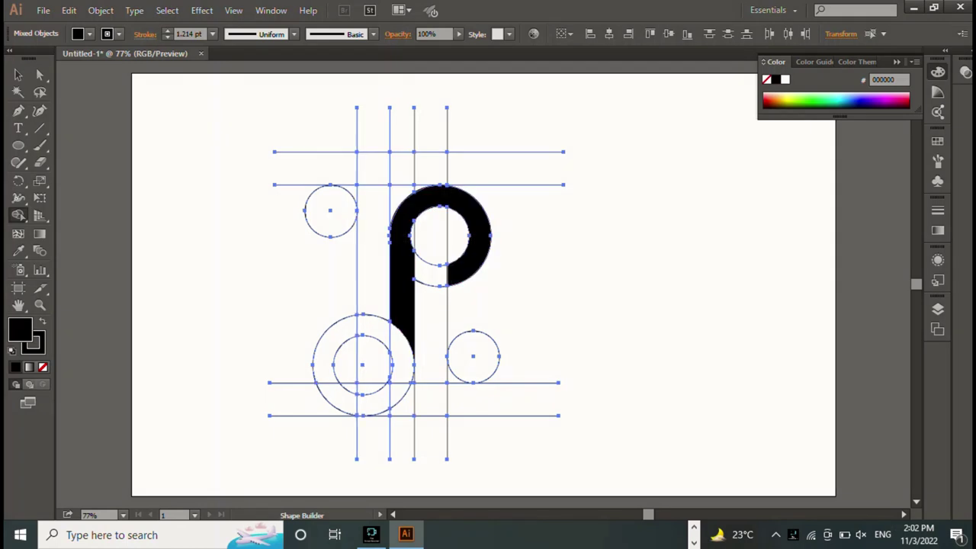
pyautogui.click(402, 369)
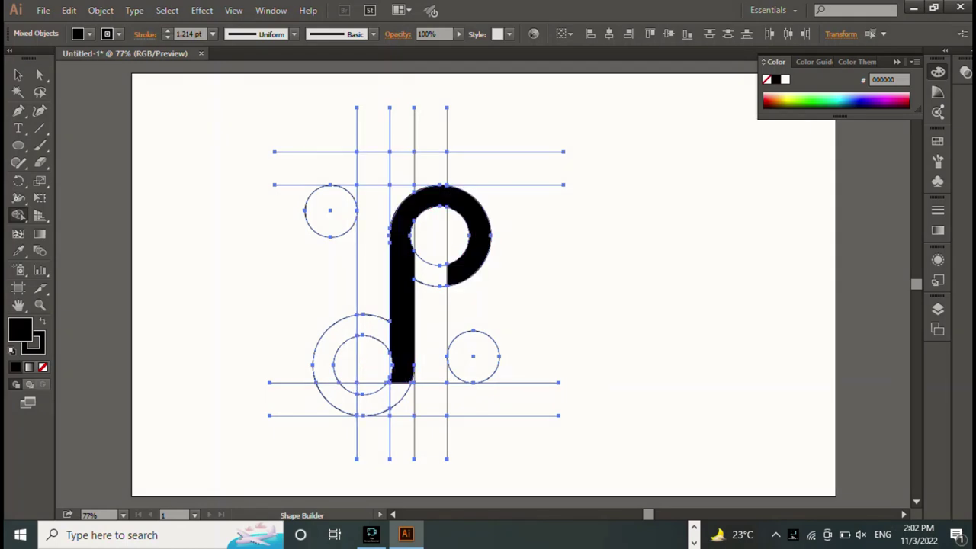
pyautogui.moveTo(402, 381); pyautogui.dragTo(352, 402)
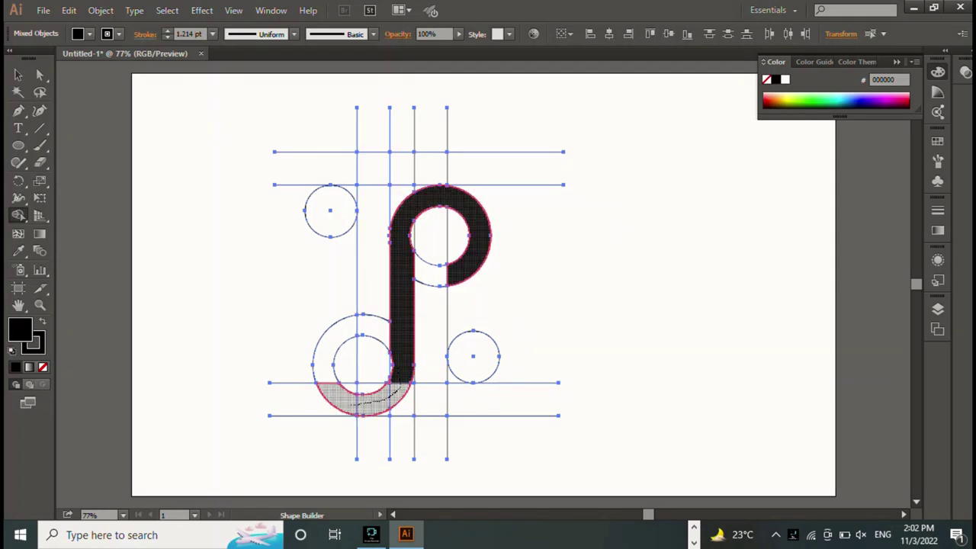
# - Complete the lower-left hook and fill both small circles black
pyautogui.click(334, 343)
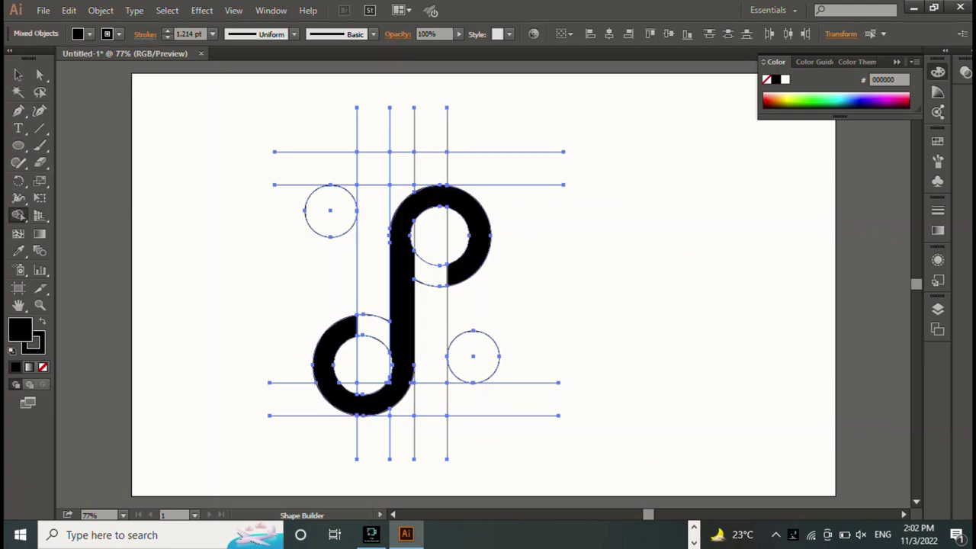
pyautogui.click(330, 211)
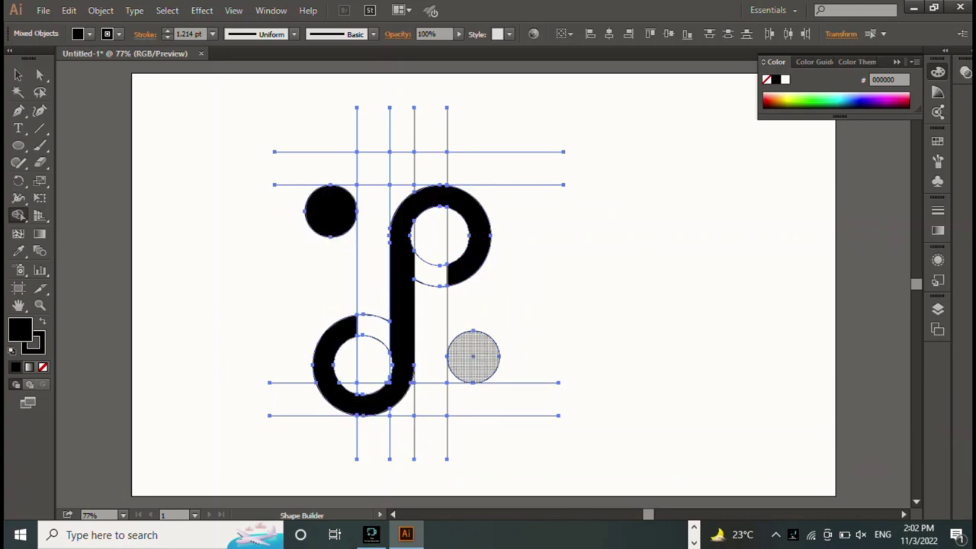
pyautogui.click(473, 356)
# - Marquee-select all the letter shapes and construction guides
pyautogui.click(18, 75)
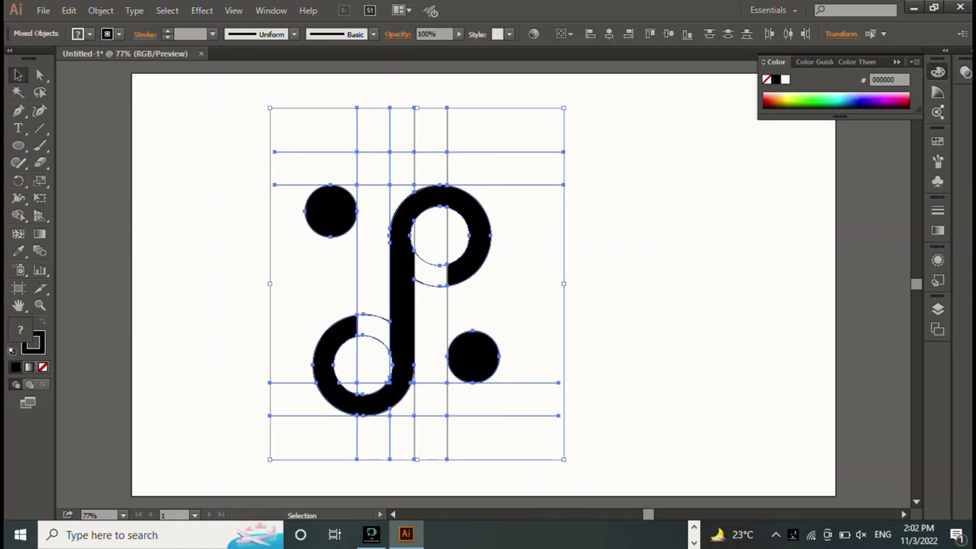
pyautogui.click(396, 308)
pyautogui.moveTo(228, 157); pyautogui.dragTo(500, 352)
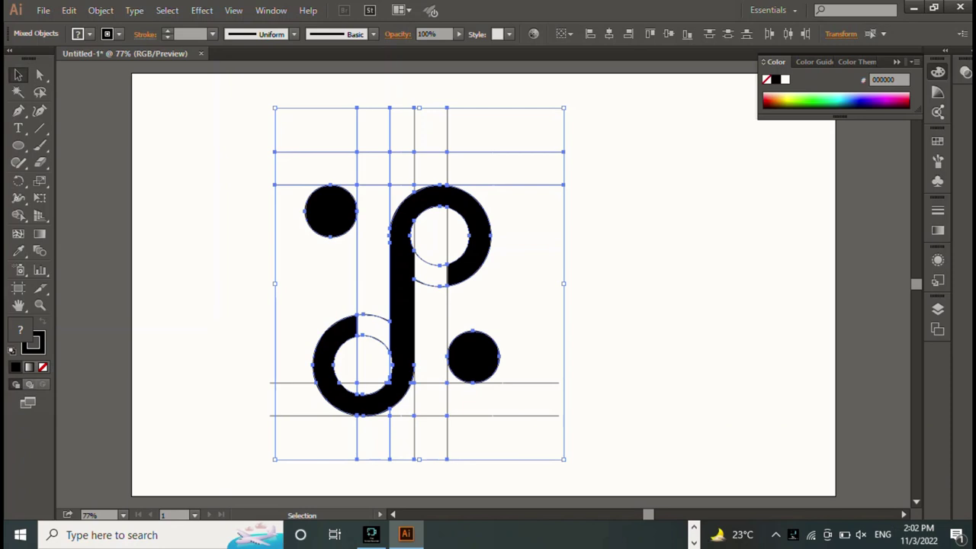
pyautogui.hotkey('ctrl', 'shift', 'a')
pyautogui.moveTo(184, 139); pyautogui.dragTo(543, 299)
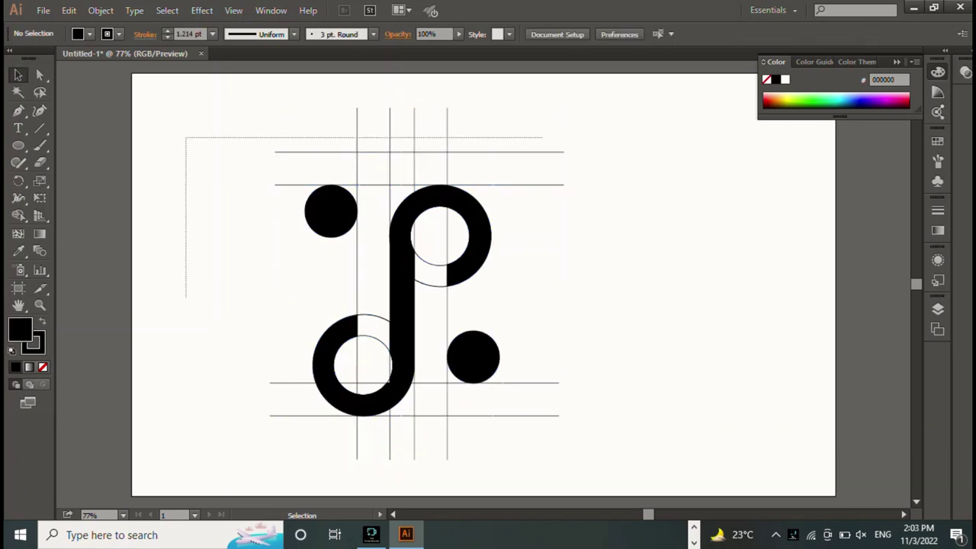
# - Merge the P's stem, bowl and lower hook into one solid shape with the Shape Builder, then deselect
pyautogui.click(19, 215)
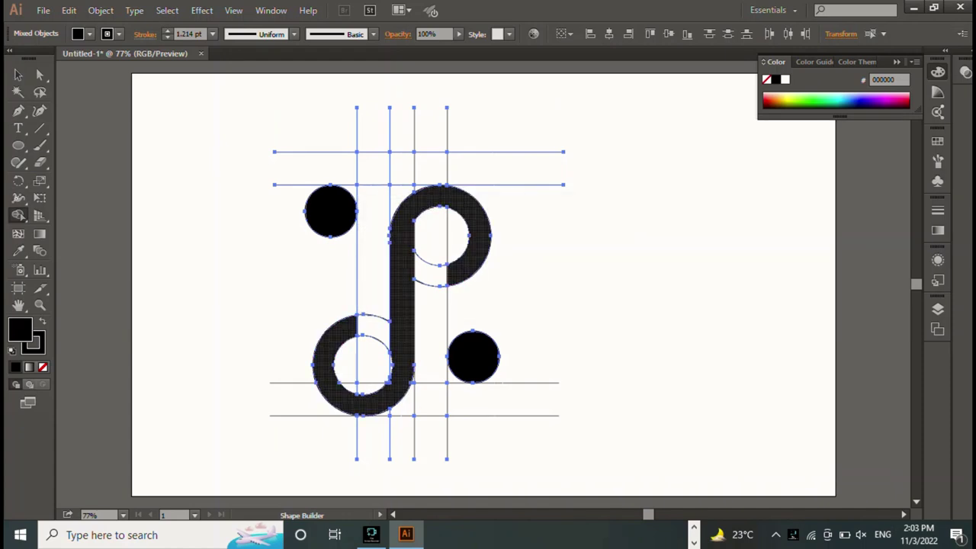
pyautogui.moveTo(402, 343); pyautogui.dragTo(450, 228)
pyautogui.press('v')
pyautogui.hotkey('ctrl', 'shift', 'a')
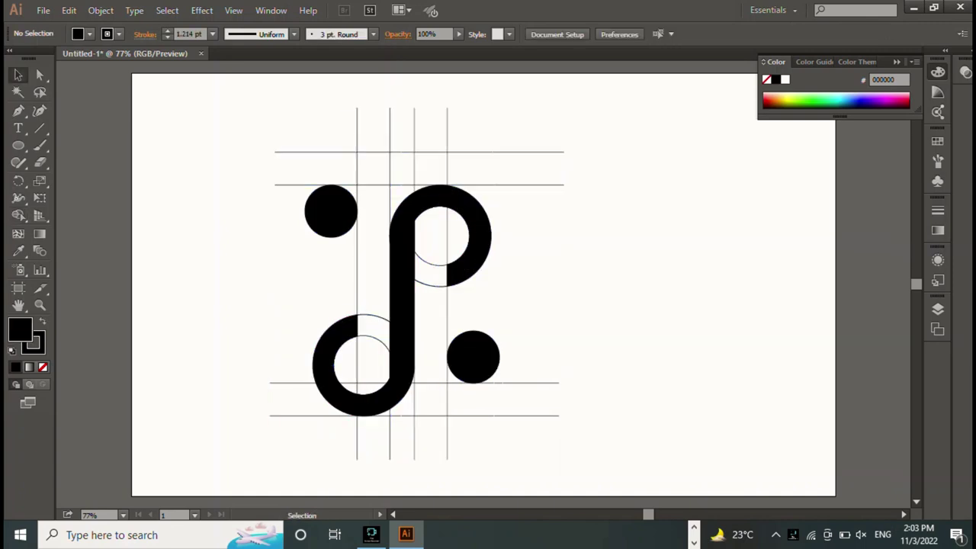
# - Move the merged P and both dots to the right of the guides
pyautogui.click(402, 321)
pyautogui.keyDown('shift'); pyautogui.click(331, 211); pyautogui.keyUp('shift')
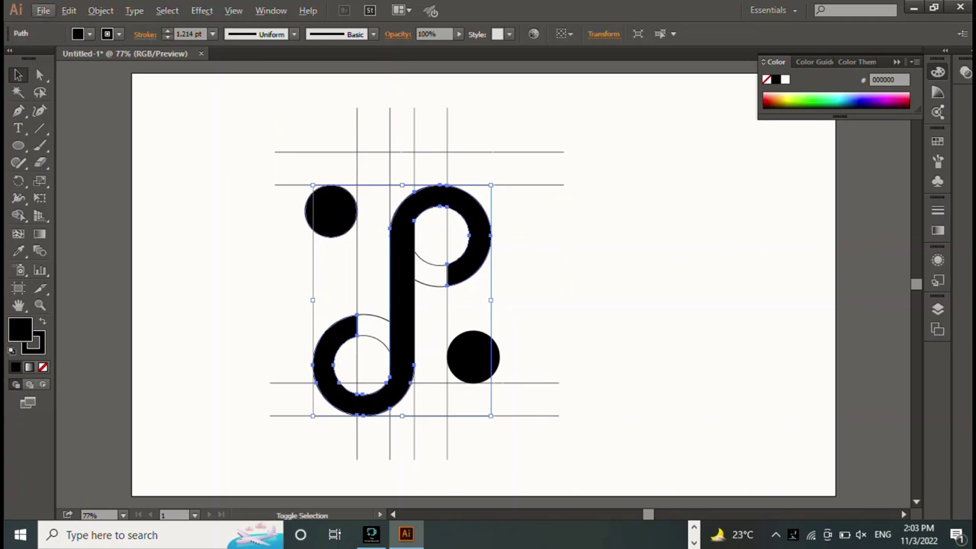
pyautogui.keyDown('shift'); pyautogui.click(473, 356); pyautogui.keyUp('shift')
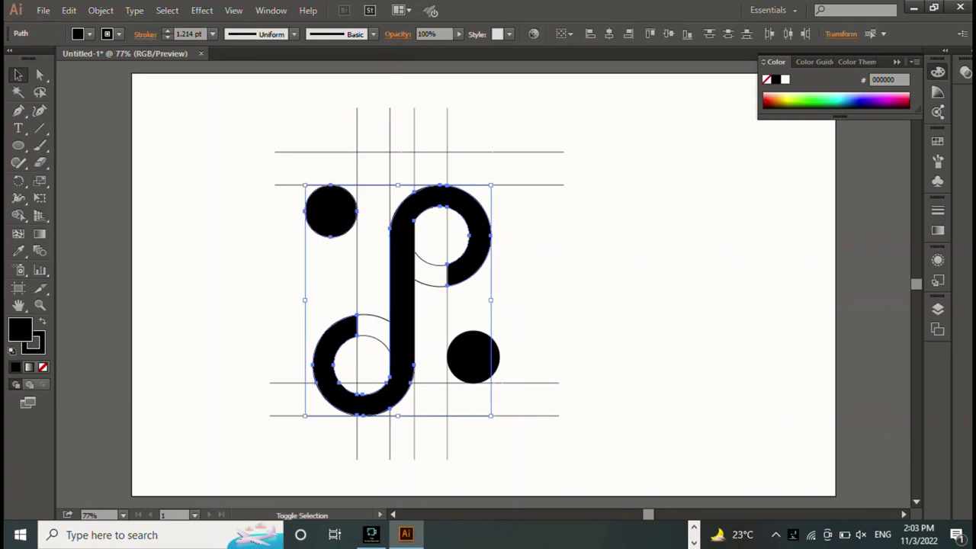
pyautogui.moveTo(473, 356); pyautogui.dragTo(774, 320)
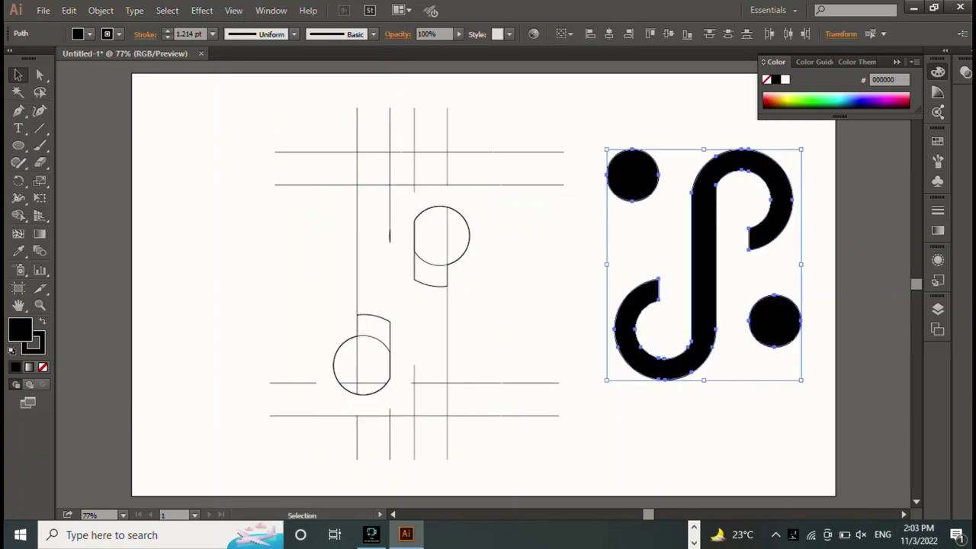
# - Delete all construction guide lines, undoing an accidental move of the P
pyautogui.moveTo(230, 107); pyautogui.dragTo(567, 461)
pyautogui.press('Delete')
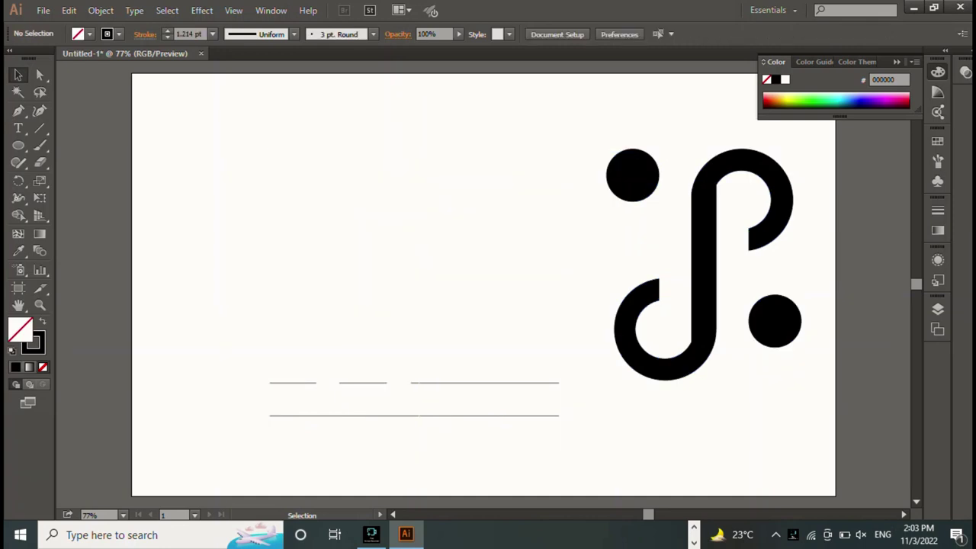
pyautogui.moveTo(251, 320); pyautogui.dragTo(572, 443)
pyautogui.press('Delete')
pyautogui.moveTo(690, 370); pyautogui.dragTo(451, 366)
pyautogui.hotkey('ctrl', 'z')
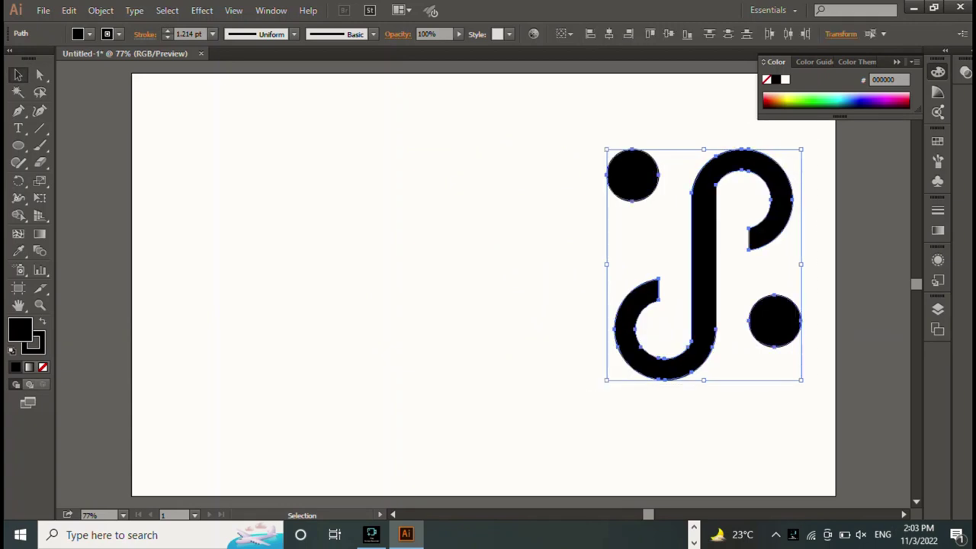
# - Centre the logo on the artboard and fill it with magenta FF15F0
pyautogui.moveTo(700, 311); pyautogui.dragTo(501, 328)
pyautogui.click(846, 101)
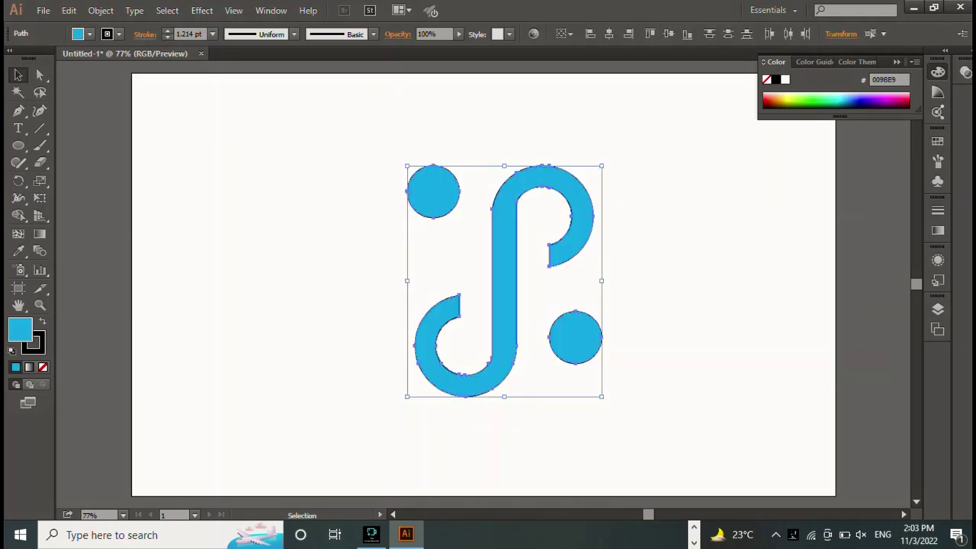
pyautogui.press('Return')
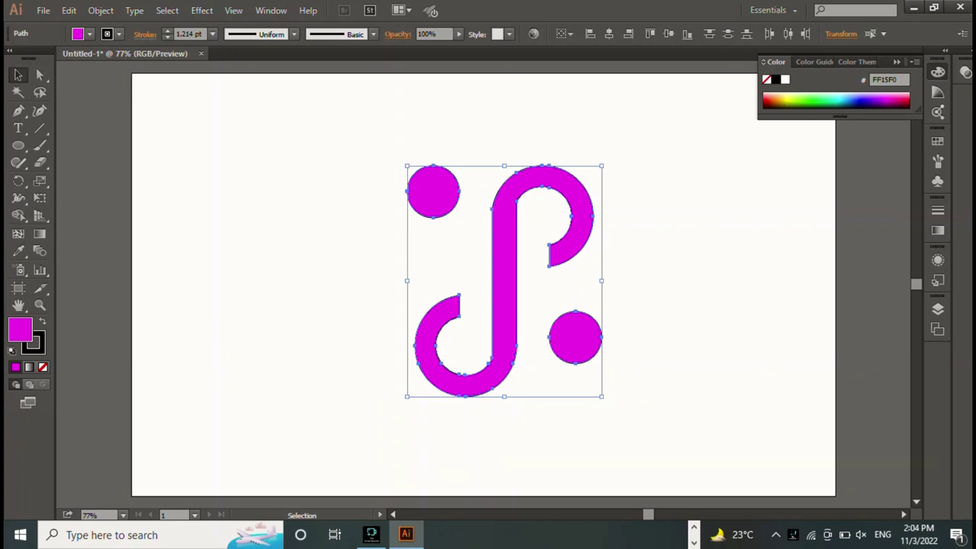
# - Give the logo an orange stroke (F15A24) at 5 pt weight
pyautogui.press('x')
pyautogui.click(107, 34)
pyautogui.click(103, 66)
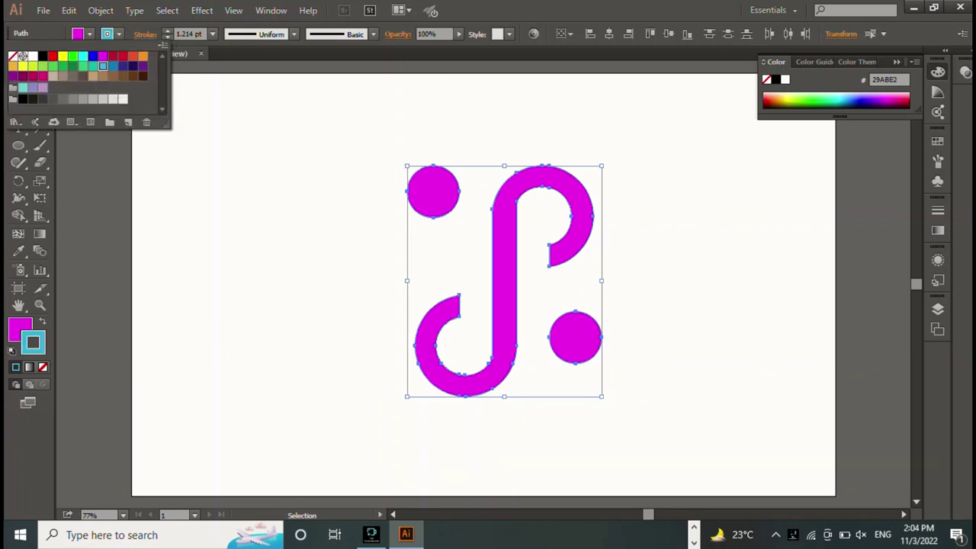
pyautogui.click(113, 66)
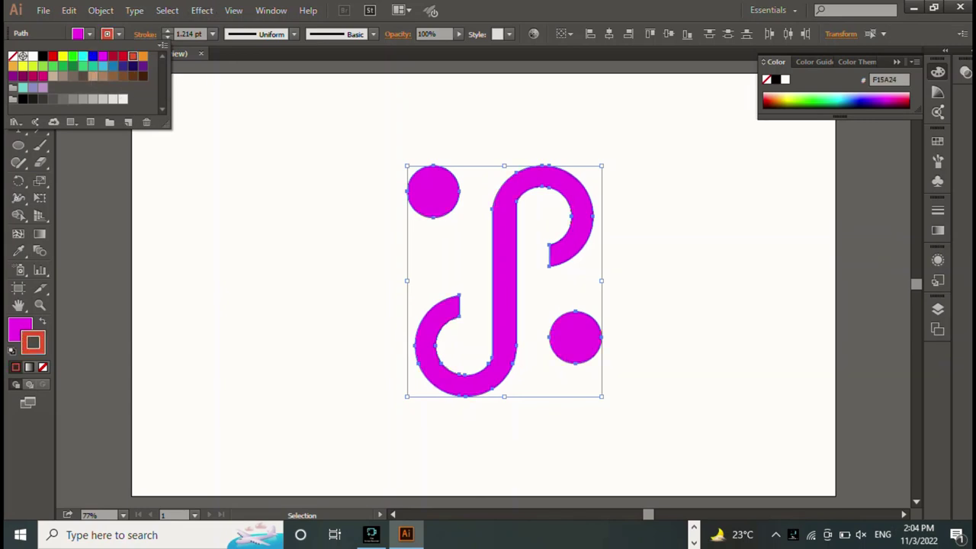
pyautogui.click(212, 34)
pyautogui.press('Up')
pyautogui.hotkey('ctrl', 'shift', 'a')
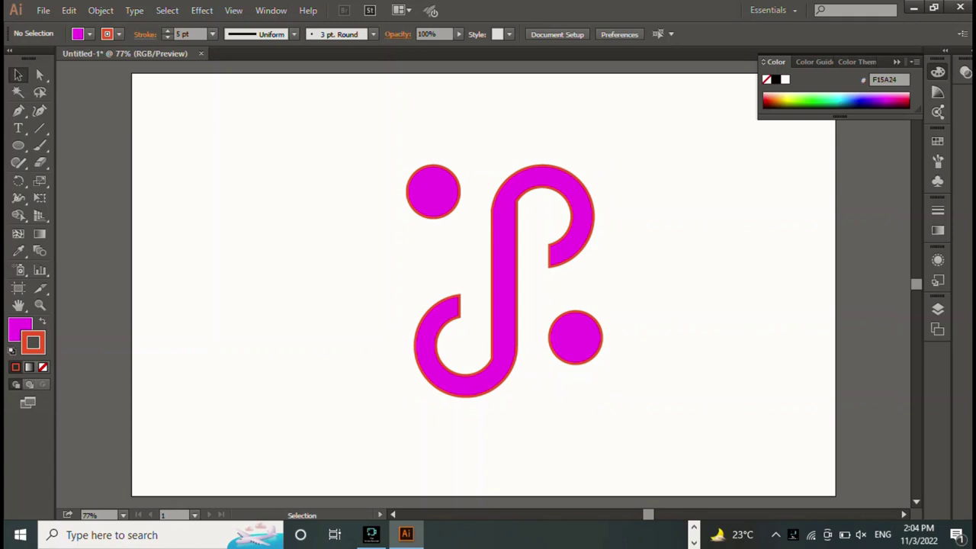
pyautogui.hotkey('ctrl', 'a')
# - Apply 3D Extrude & Bevel at Off-Axis Bottom with preview on and extrude depth reduced to 27 pt
pyautogui.click(202, 10)
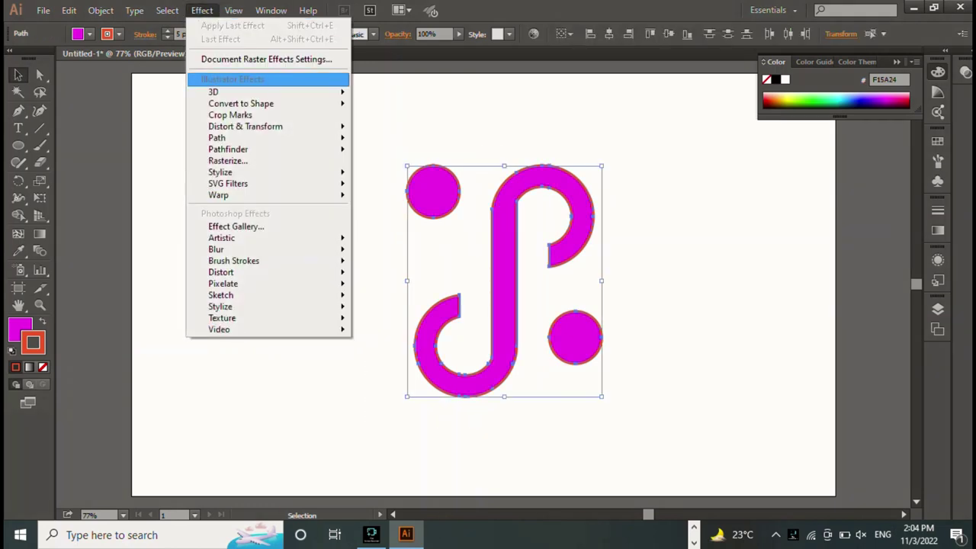
pyautogui.click(405, 94)
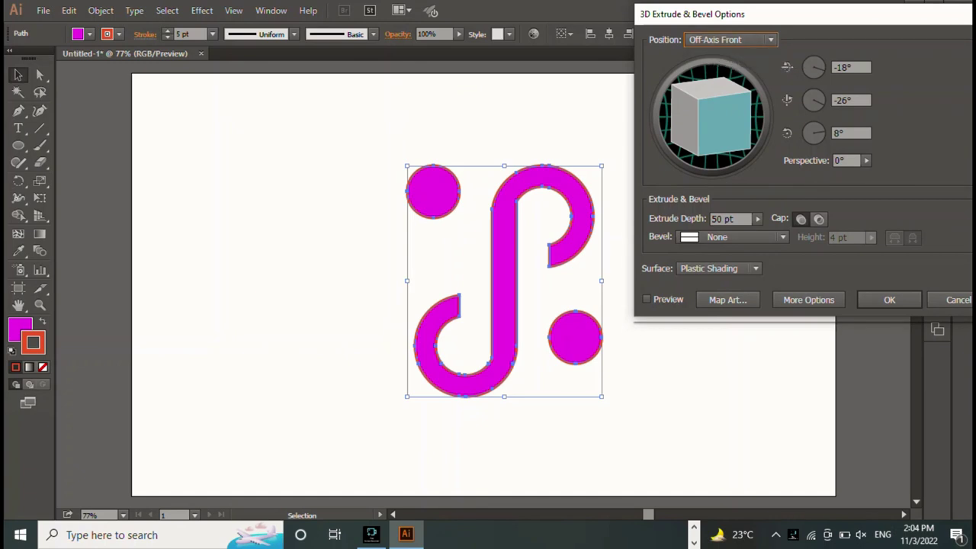
pyautogui.click(731, 40)
pyautogui.click(728, 251)
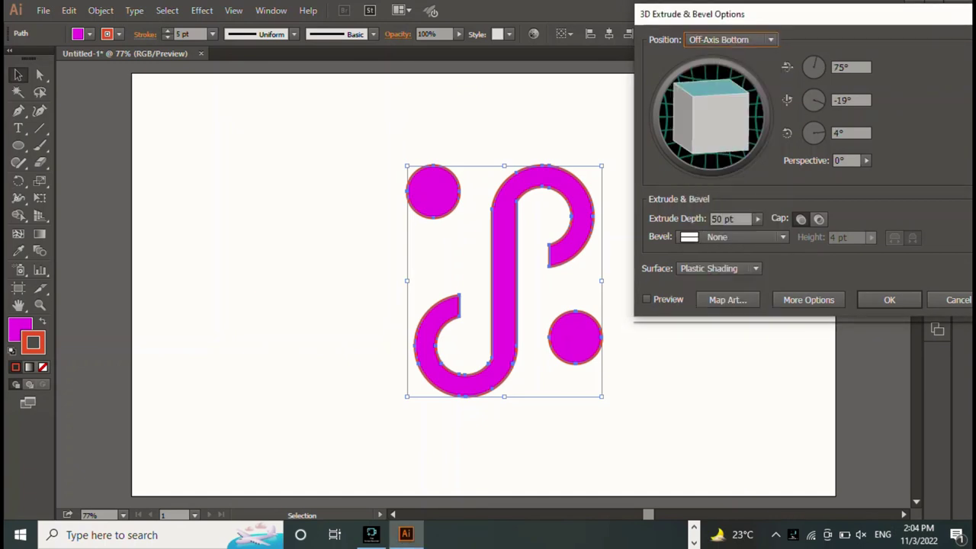
pyautogui.click(646, 299)
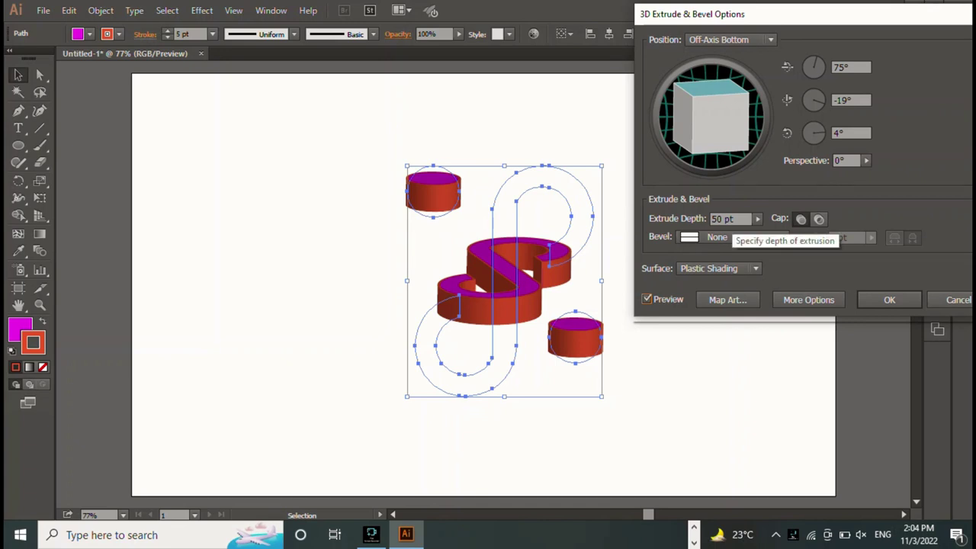
pyautogui.click(757, 219)
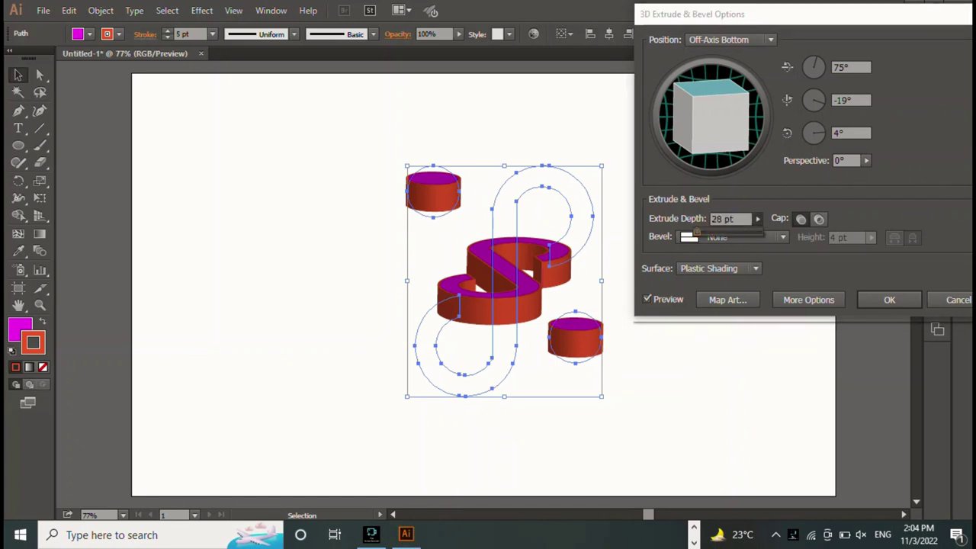
pyautogui.moveTo(696, 232); pyautogui.dragTo(693, 232)
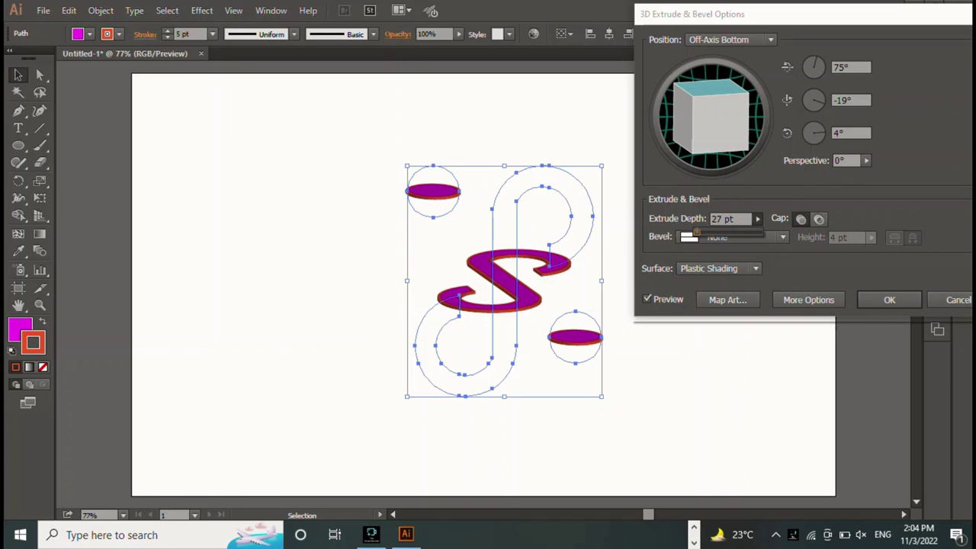
# - Rotate the 3D logo to 30°/24°/26°, add a Complex 2 bevel, and keep Plastic Shading
pyautogui.moveTo(709, 122)
pyautogui.mouseDown()
pyautogui.moveTo(724, 114)
pyautogui.moveTo(701, 110)
pyautogui.moveTo(709, 136)
pyautogui.moveTo(701, 113)
pyautogui.mouseUp()
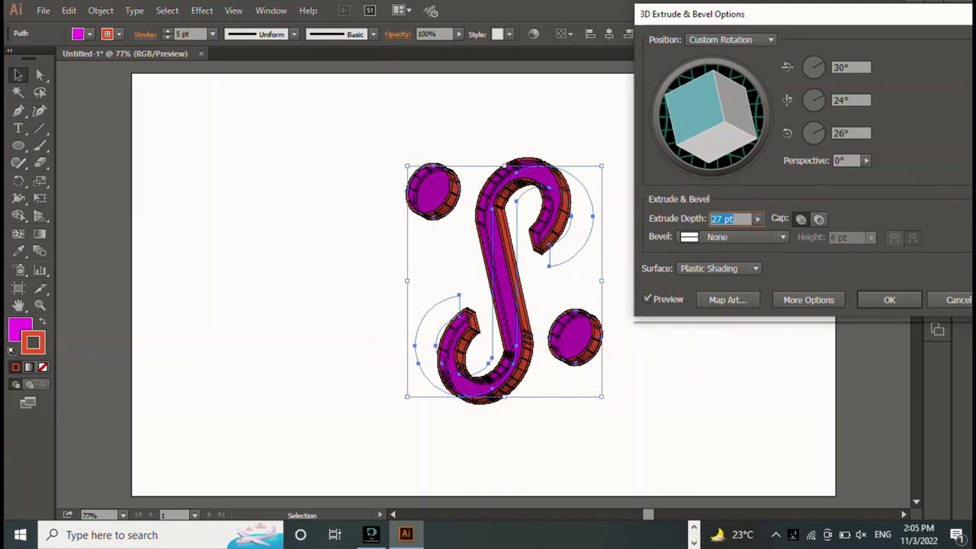
pyautogui.click(747, 237)
pyautogui.click(721, 254)
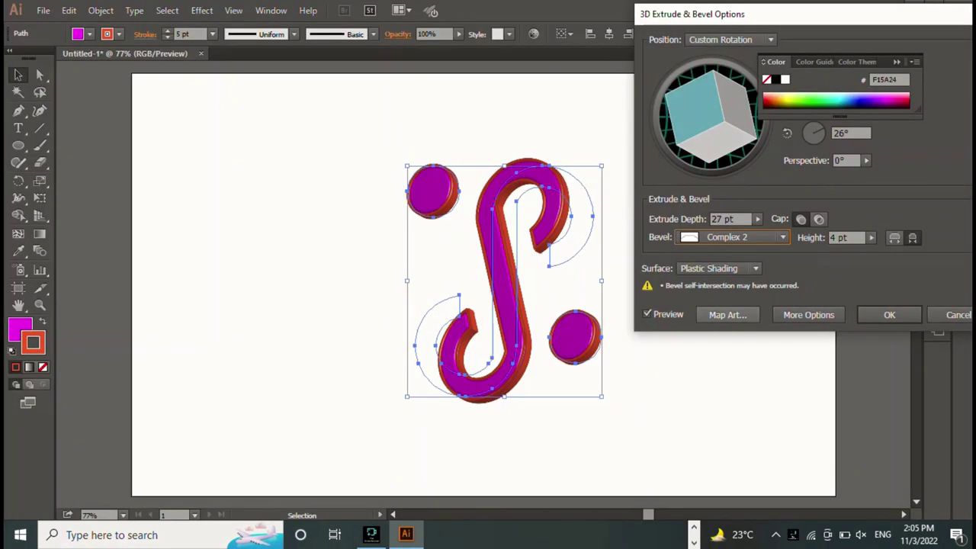
pyautogui.click(808, 315)
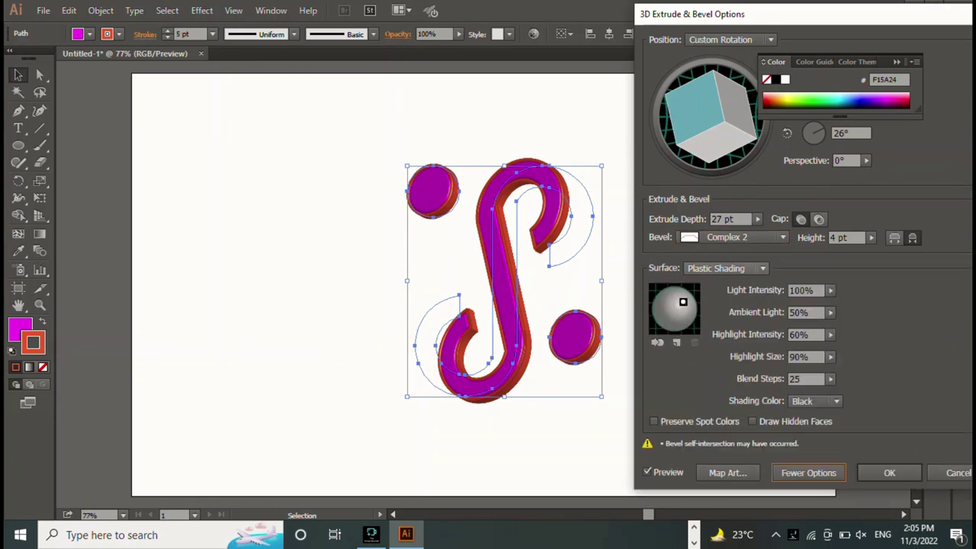
pyautogui.click(725, 267)
pyautogui.click(717, 330)
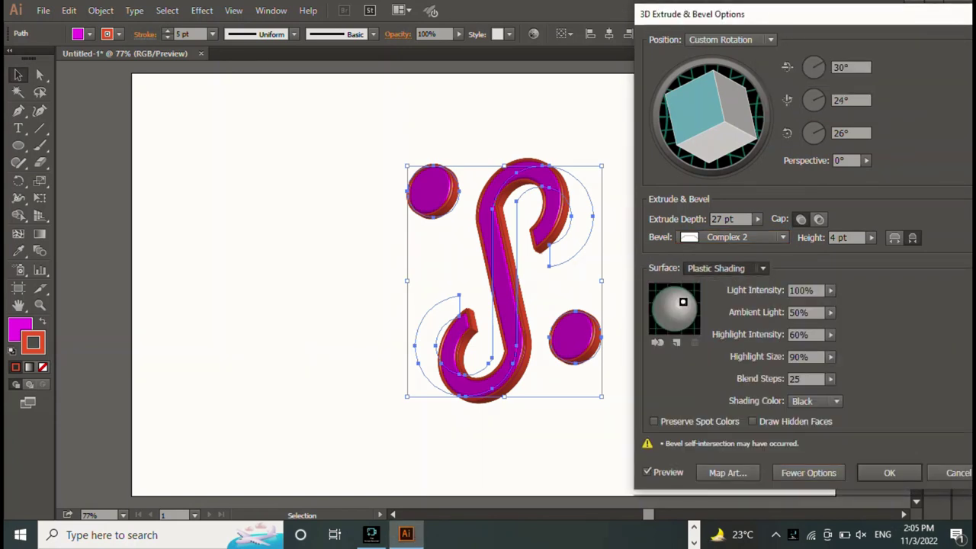